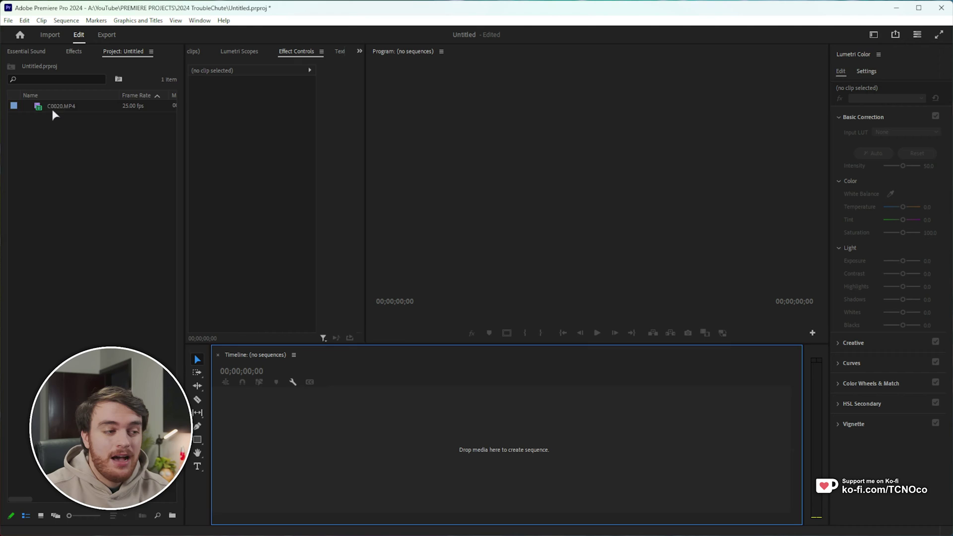
Create a C0020 sequence from C0020.MP4 and play it back.
{"action": "left_click_drag", "start_coordinate": [52, 109], "coordinate": [365, 411]}
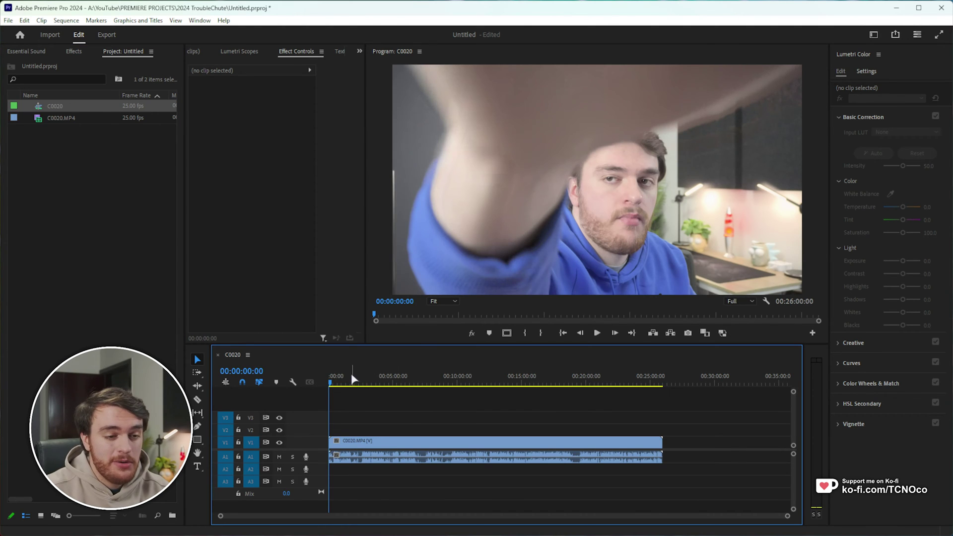
{"action": "left_click", "coordinate": [393, 382]}
{"action": "left_click", "coordinate": [444, 442]}
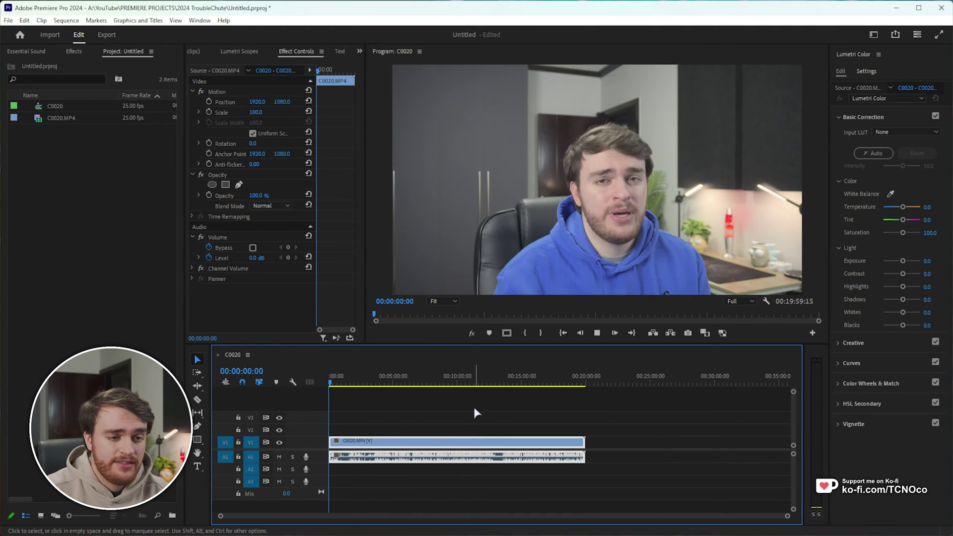
{"action": "key", "text": "space"}
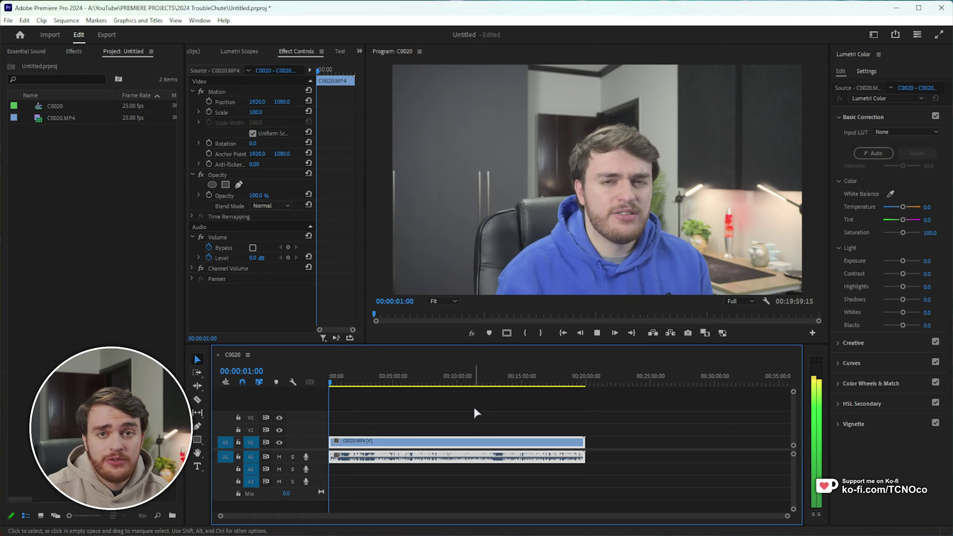
{"action": "key", "text": "space"}
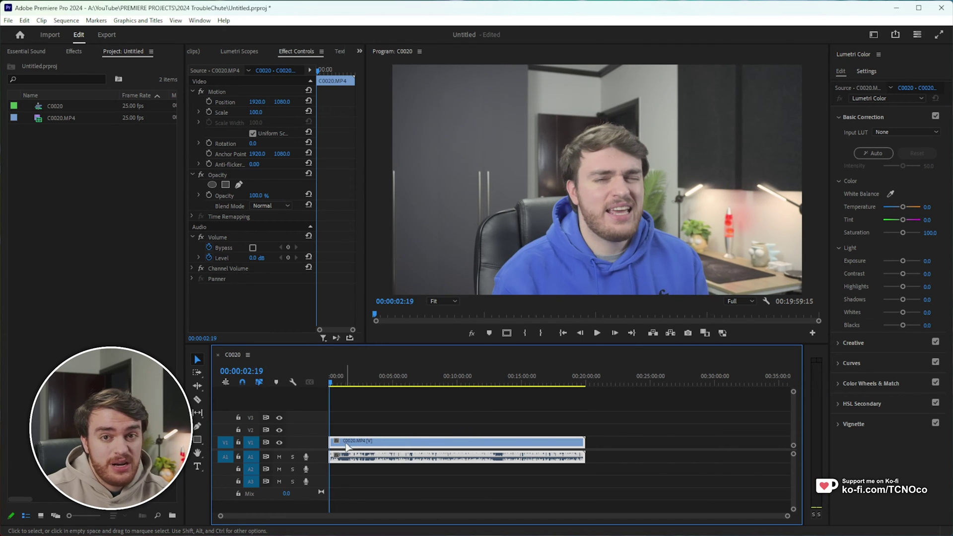
Ripple-trim the clip's end at 00:02:03:22, return to the start, and select the clip.
{"action": "scroll", "coordinate": [346, 442], "scroll_direction": "up", "scroll_amount": 2}
{"action": "mouse_move", "coordinate": [365, 383]}
{"action": "left_mouse_down"}
{"action": "mouse_move", "coordinate": [351, 383]}
{"action": "mouse_move", "coordinate": [383, 382]}
{"action": "left_mouse_up"}
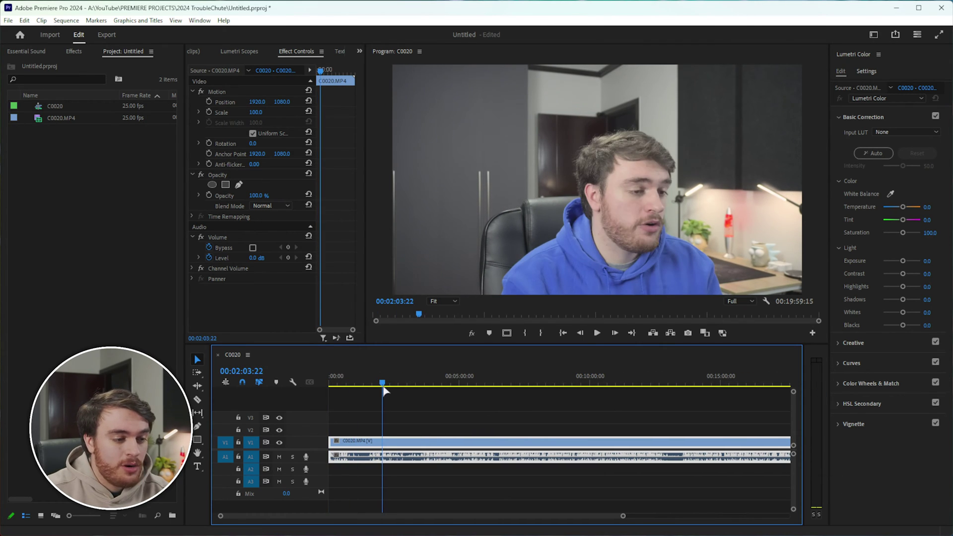
{"action": "key", "text": "w"}
{"action": "key", "text": "Home"}
{"action": "scroll", "coordinate": [404, 460], "scroll_direction": "up", "scroll_amount": 3}
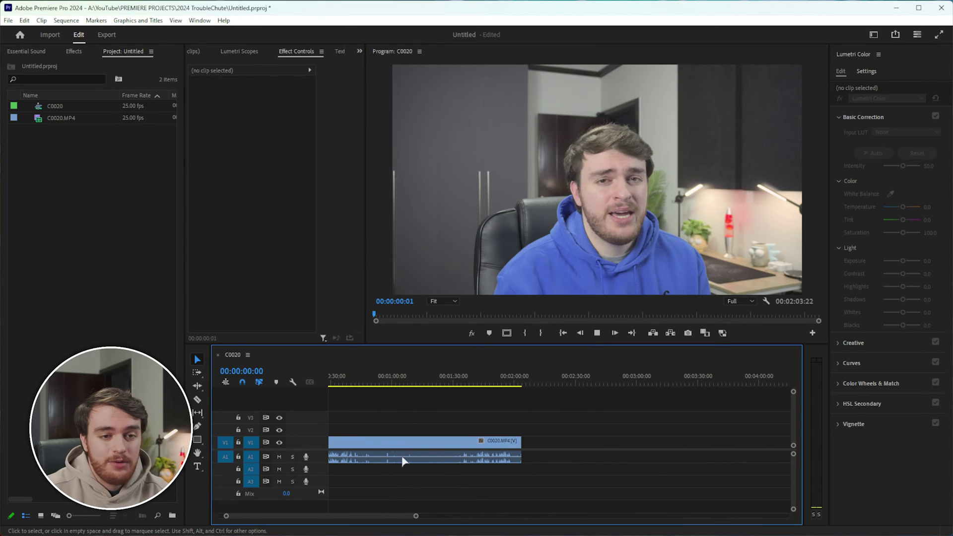
{"action": "left_click", "coordinate": [501, 447]}
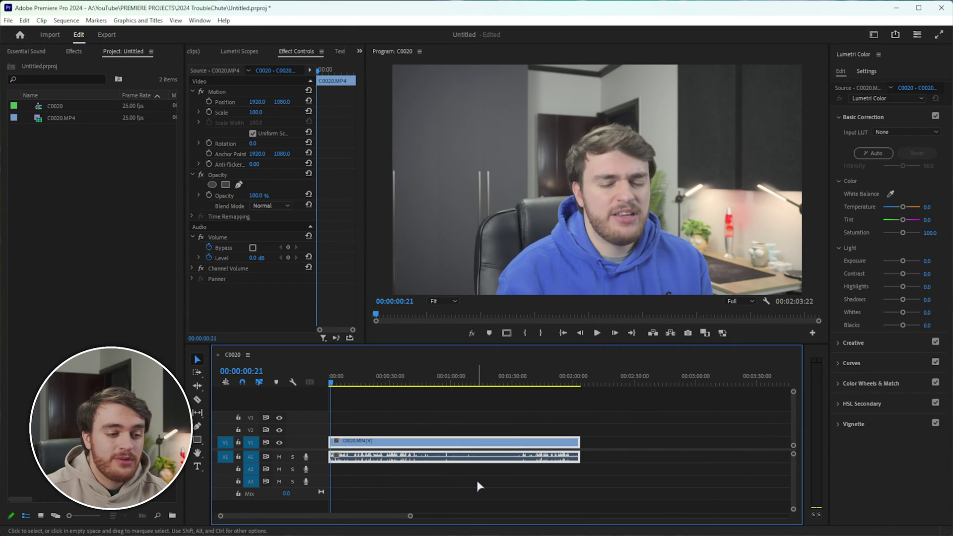
Widen the Lumetri Color panel, then test Temperature at -43.1 and reset it to 0.0.
{"action": "left_click_drag", "start_coordinate": [827, 199], "coordinate": [807, 199]}
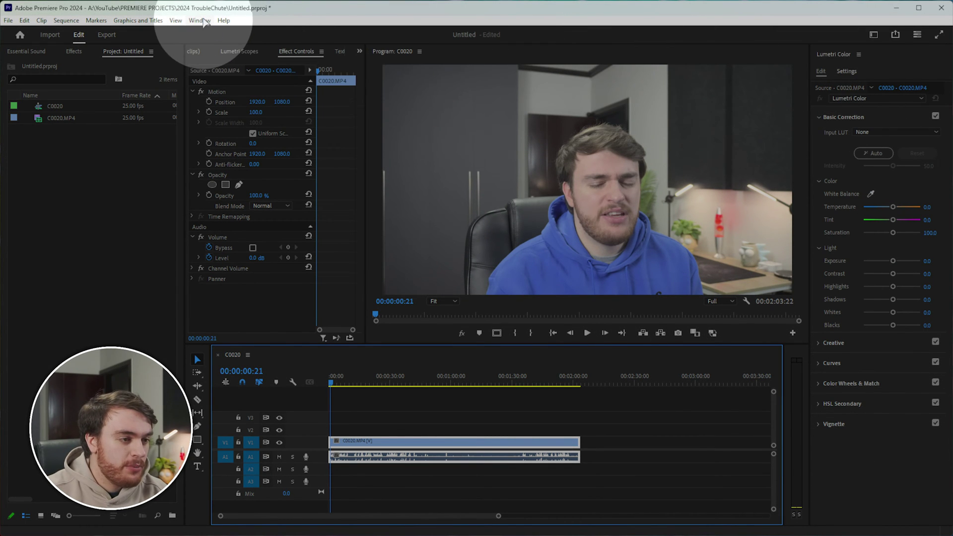
{"action": "left_click", "coordinate": [200, 20]}
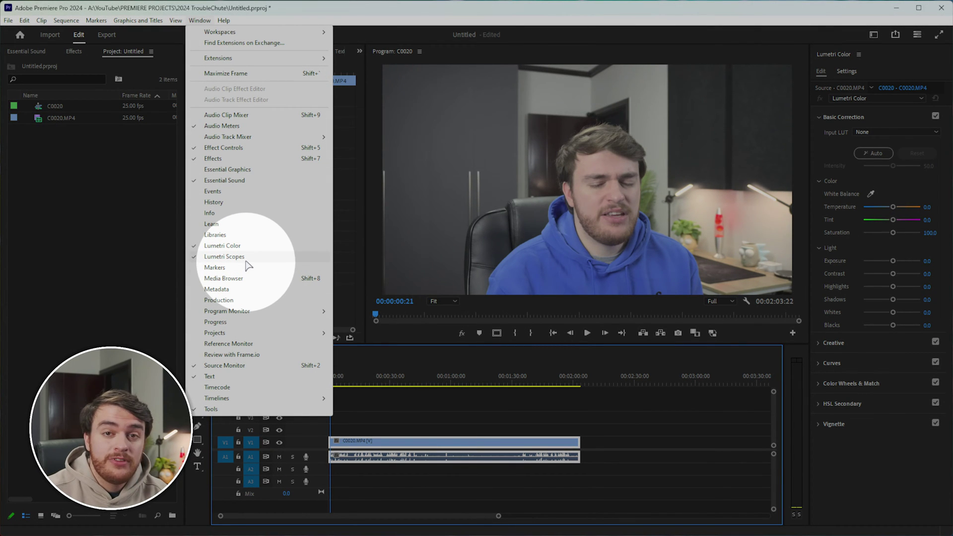
{"action": "left_click", "coordinate": [245, 257]}
{"action": "left_click", "coordinate": [333, 384]}
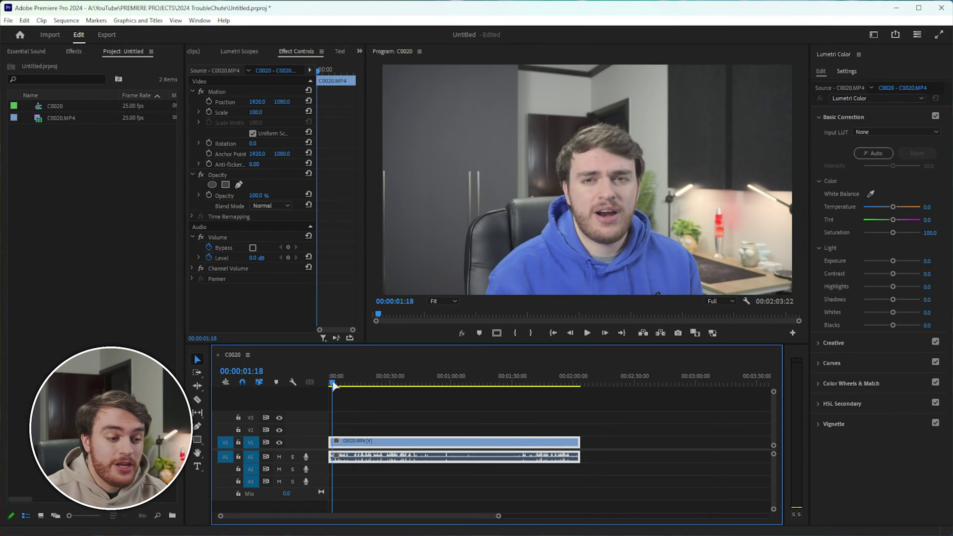
{"action": "left_click_drag", "start_coordinate": [333, 384], "coordinate": [334, 384]}
{"action": "left_click_drag", "start_coordinate": [893, 207], "coordinate": [880, 209]}
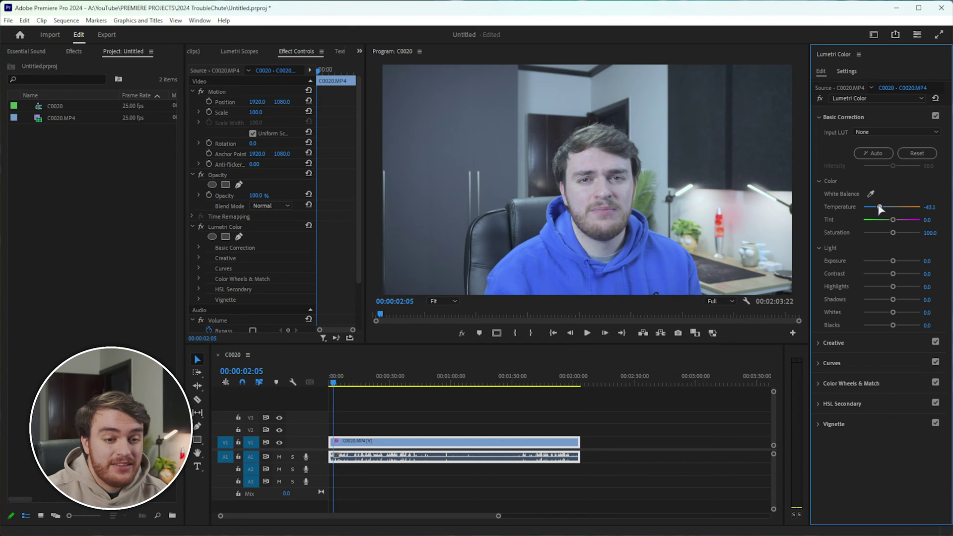
{"action": "double_click", "coordinate": [896, 209]}
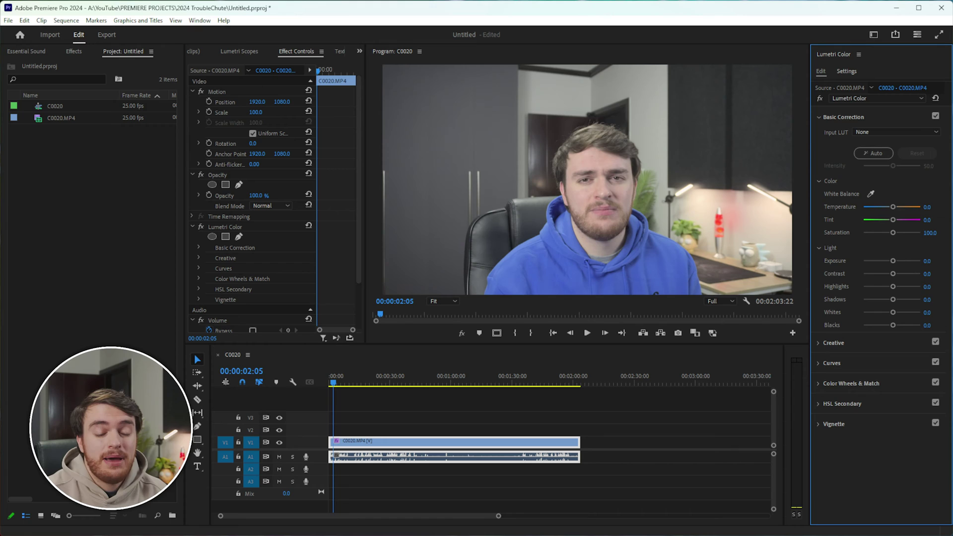
Apply Auto Basic Correction (Saturation 135.9) and toggle the fx switch to compare before and after.
{"action": "left_click", "coordinate": [874, 154]}
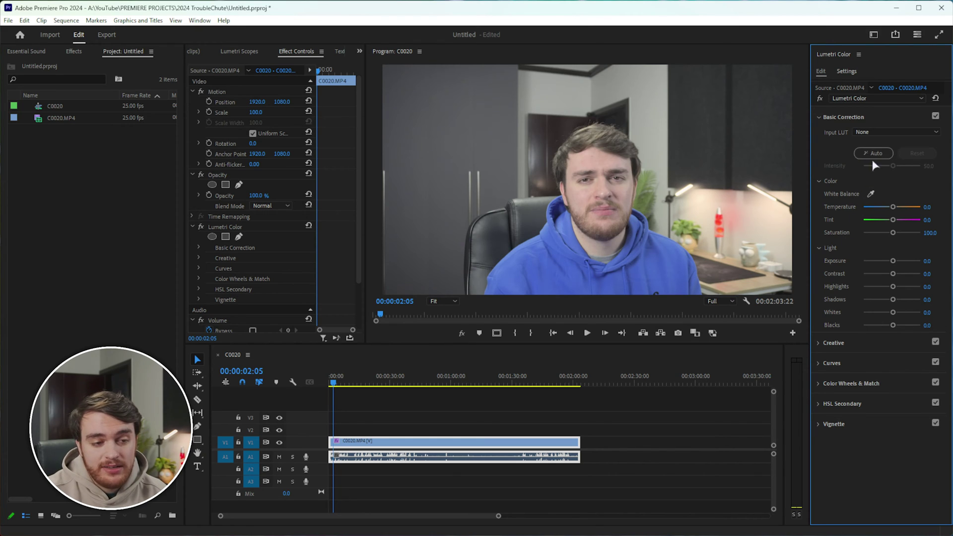
{"action": "left_click", "coordinate": [874, 155]}
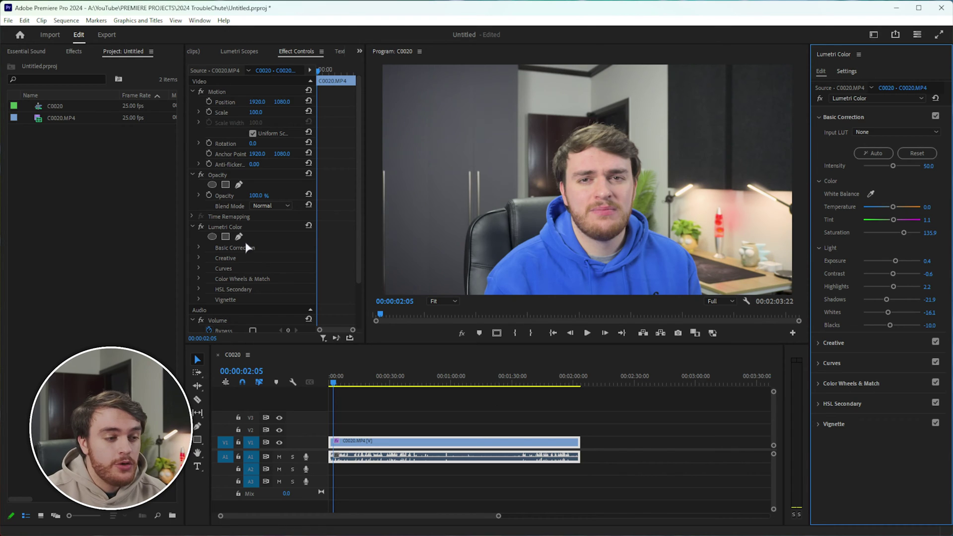
{"action": "left_click", "coordinate": [201, 227]}
{"action": "left_click", "coordinate": [201, 227]}
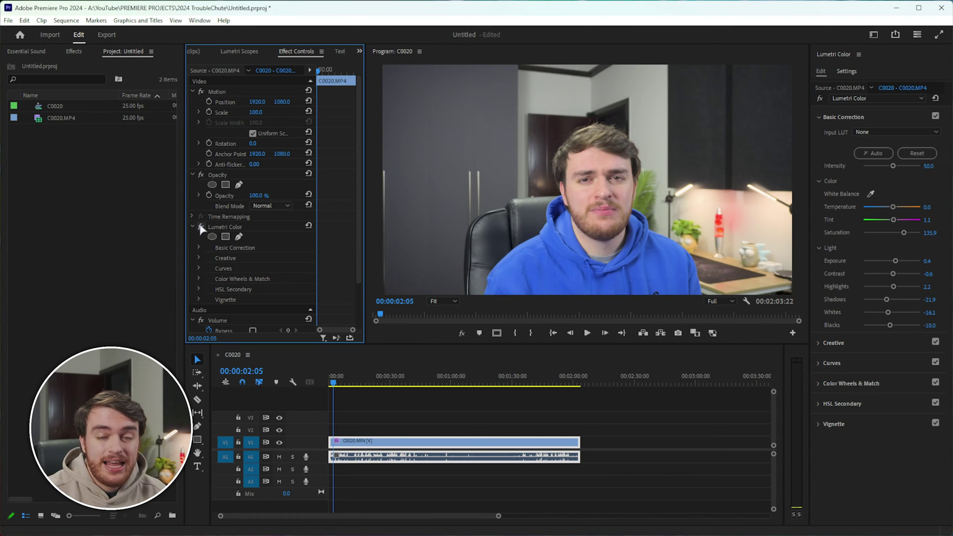
{"action": "left_click", "coordinate": [201, 227]}
{"action": "left_click", "coordinate": [201, 228]}
{"action": "left_click", "coordinate": [202, 228]}
{"action": "left_click", "coordinate": [202, 227]}
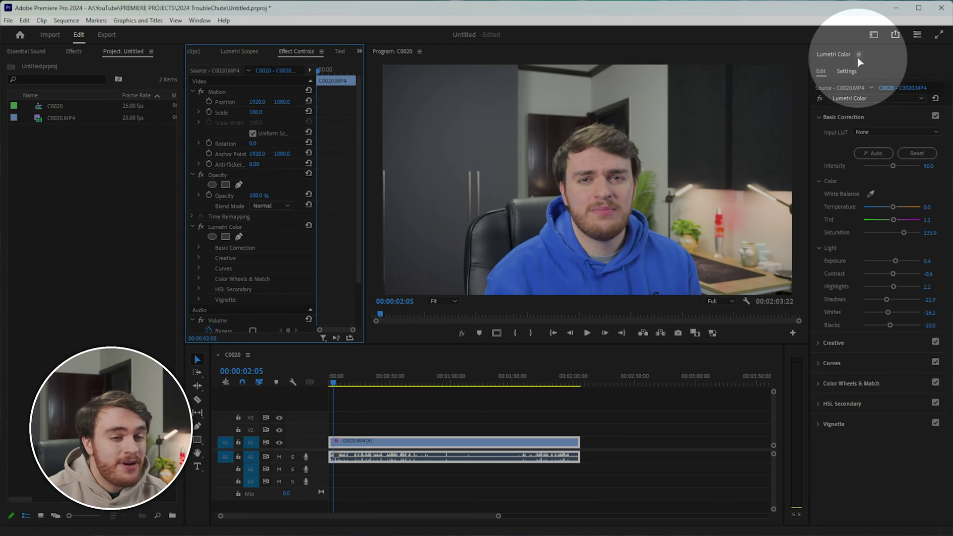
Export the Lumetri grade as Untitled.cube in Desktop\test, replacing the existing file.
{"action": "left_click", "coordinate": [858, 55]}
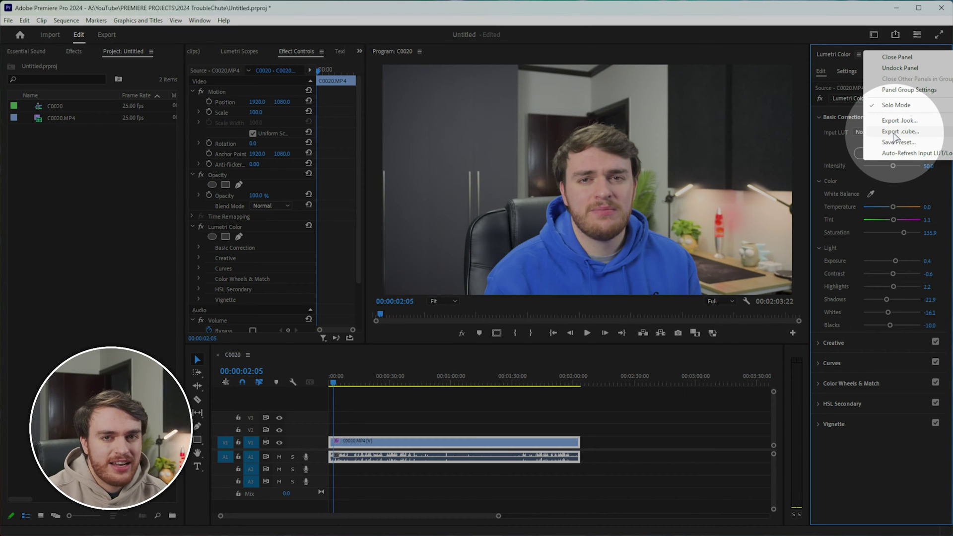
{"action": "left_click", "coordinate": [895, 132]}
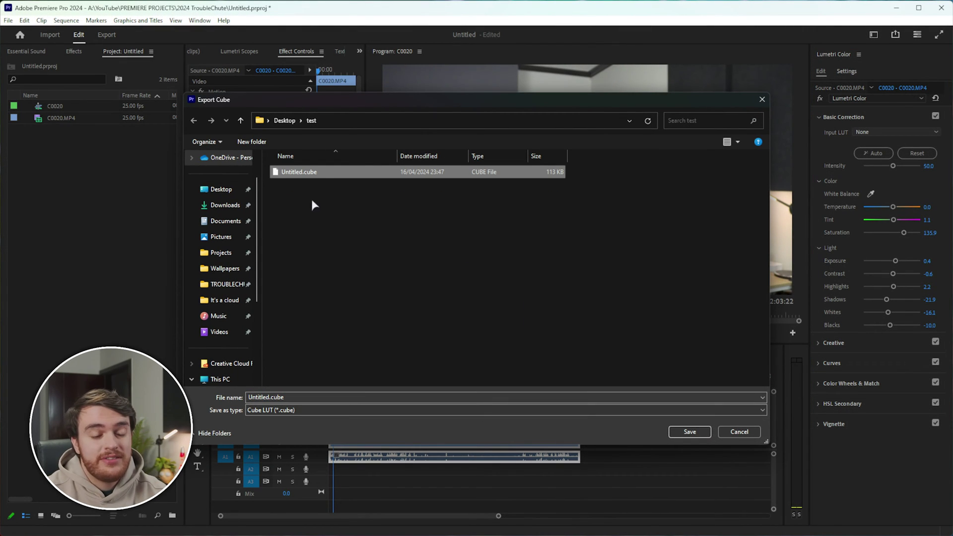
{"action": "left_click", "coordinate": [691, 432]}
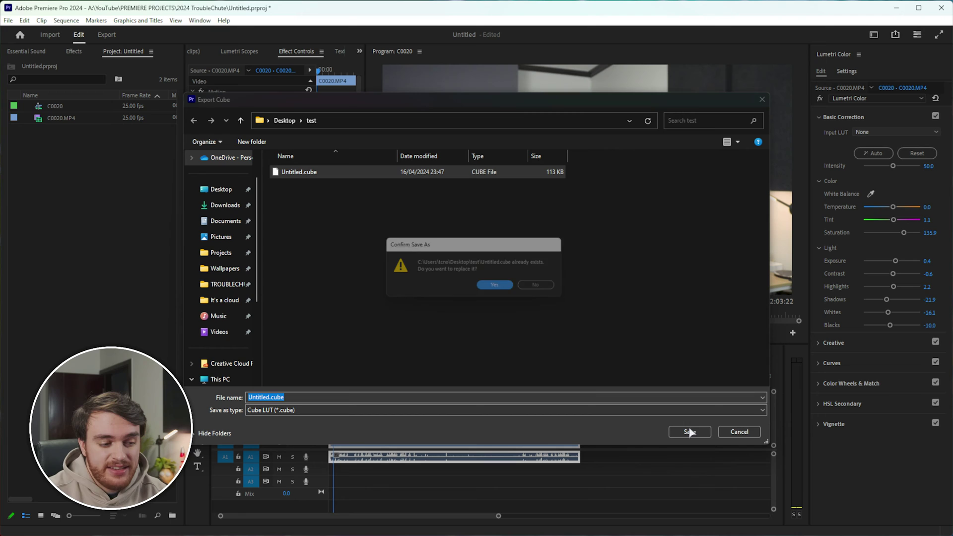
{"action": "left_click", "coordinate": [495, 285]}
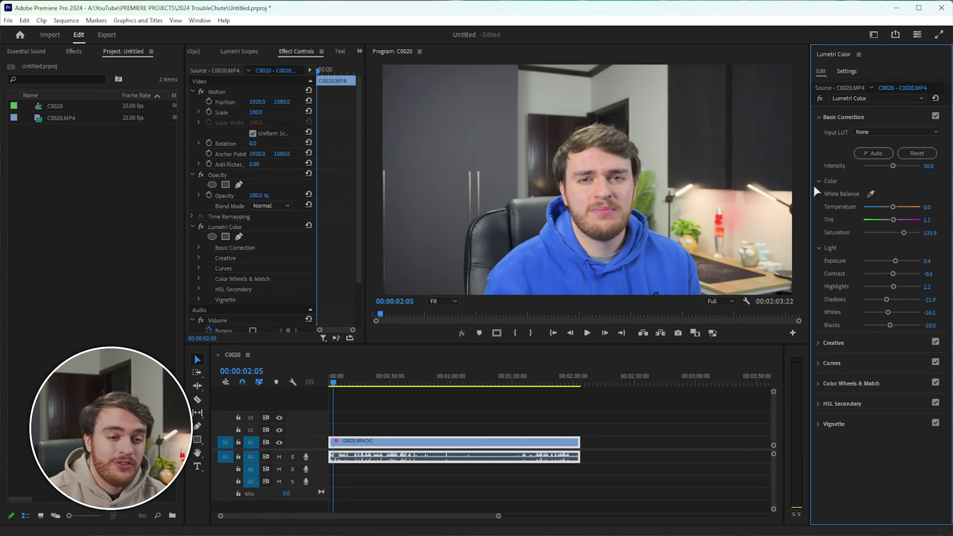
Reset Lumetri Color, load Untitled.cube as the Input LUT, and toggle fx to compare.
{"action": "left_click", "coordinate": [936, 98]}
{"action": "left_click", "coordinate": [928, 151]}
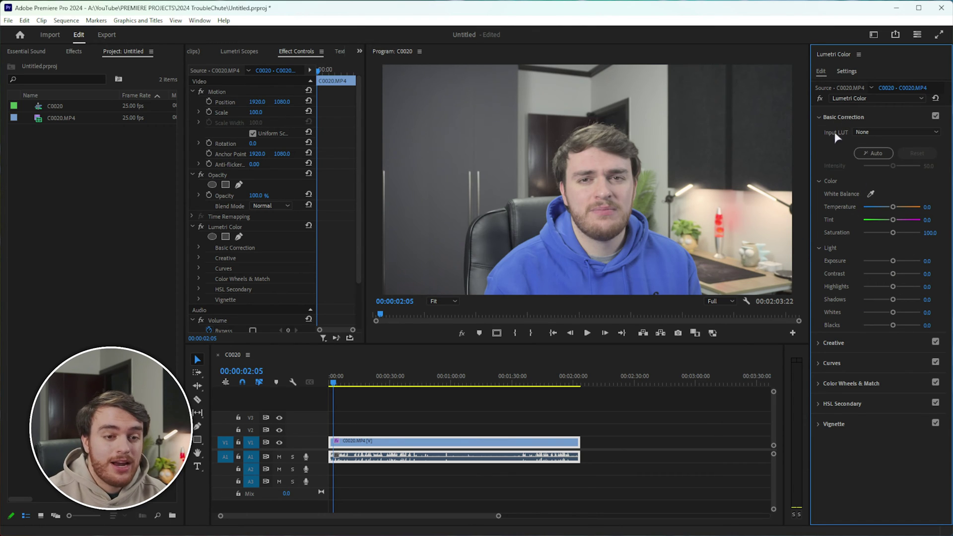
{"action": "left_click", "coordinate": [888, 130]}
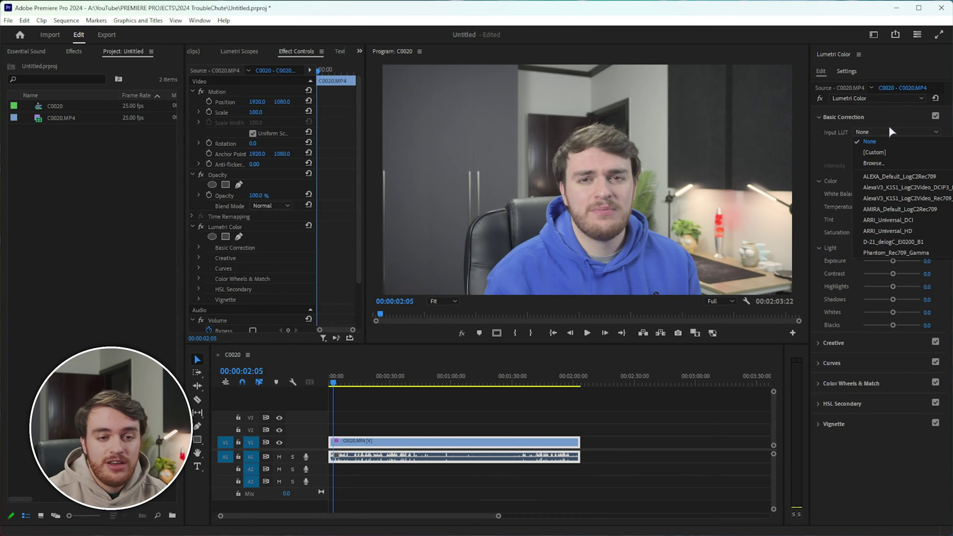
{"action": "left_click", "coordinate": [874, 164]}
{"action": "left_click", "coordinate": [526, 172]}
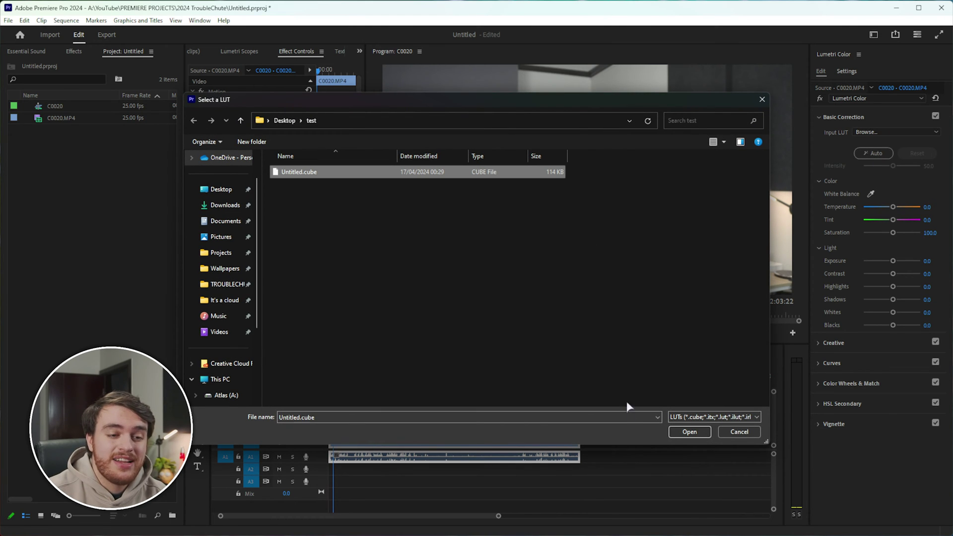
{"action": "left_click", "coordinate": [690, 432]}
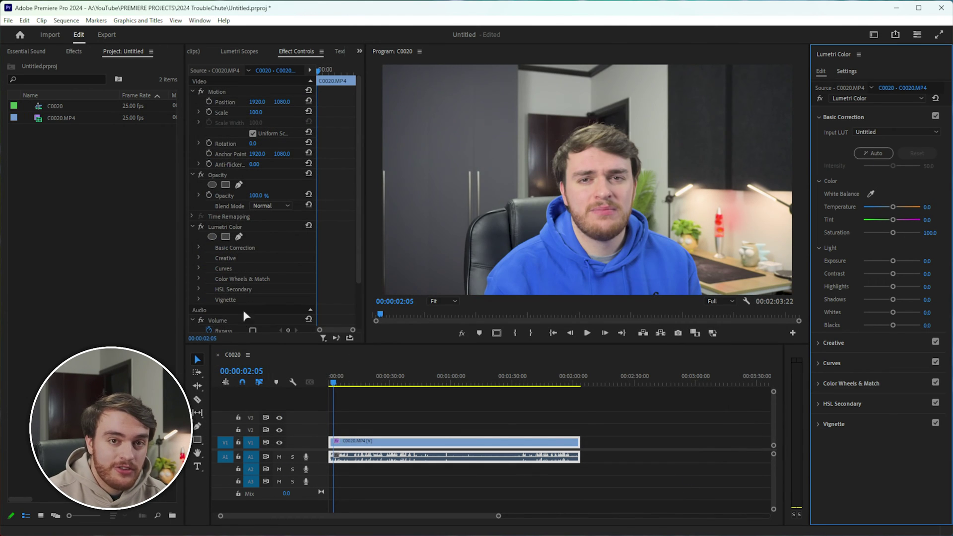
{"action": "left_click", "coordinate": [202, 227]}
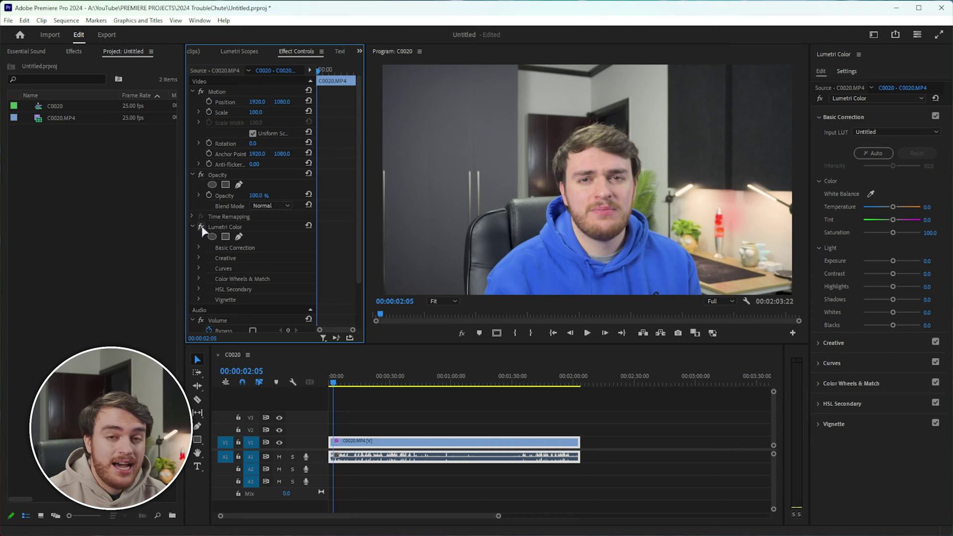
{"action": "left_click", "coordinate": [201, 227]}
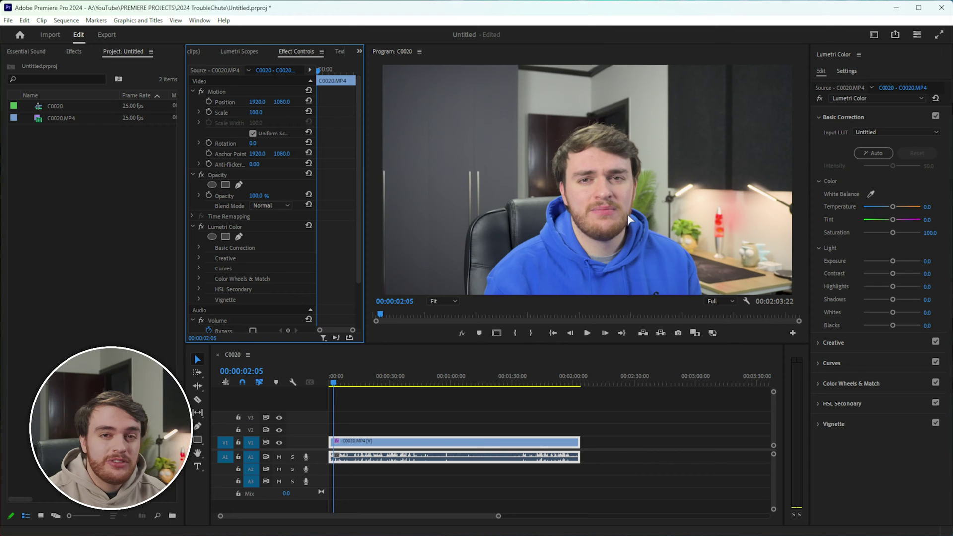
Reset and delete the Lumetri Color effect from the clip.
{"action": "left_click", "coordinate": [937, 99]}
{"action": "left_click", "coordinate": [261, 226]}
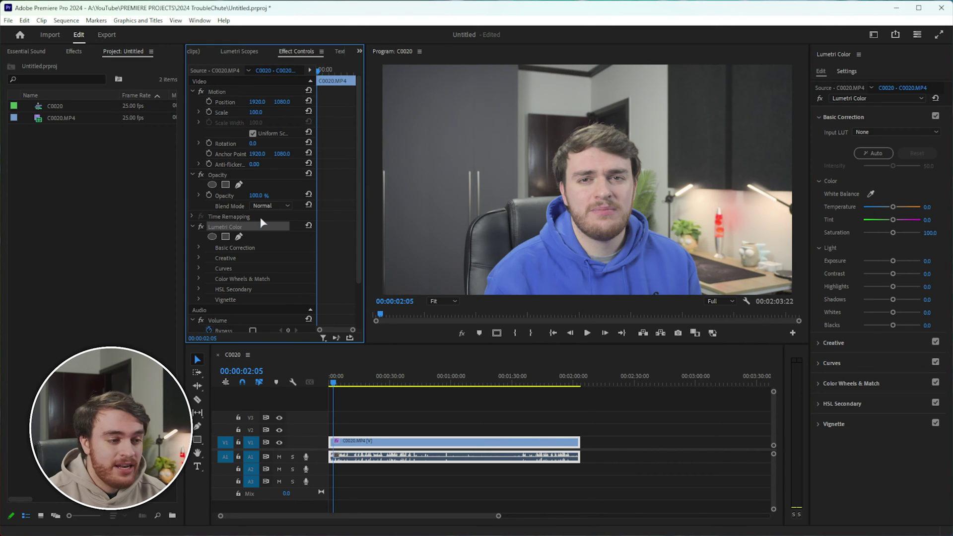
{"action": "key", "text": "Delete"}
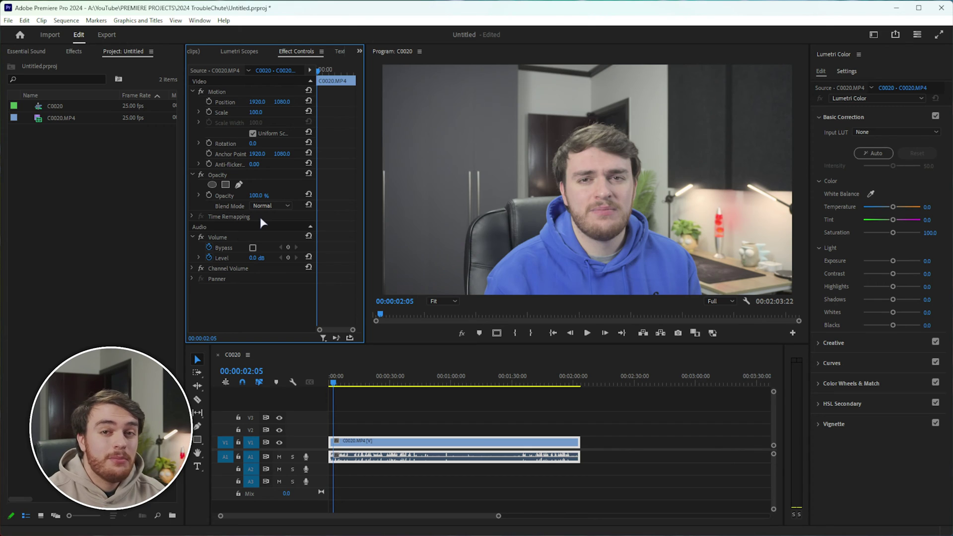
{"action": "key", "text": "shift+3"}
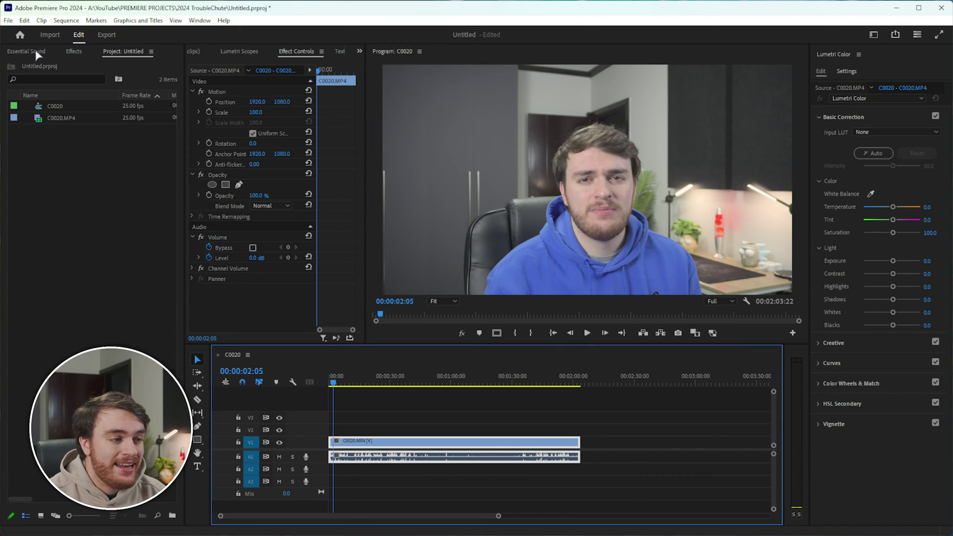
Search 'cinema grade' in Effects, drop Cinema Grade on the clip, and open its controls.
{"action": "left_click", "coordinate": [74, 51]}
{"action": "left_click", "coordinate": [77, 66]}
{"action": "type", "text": "cinema grade"}
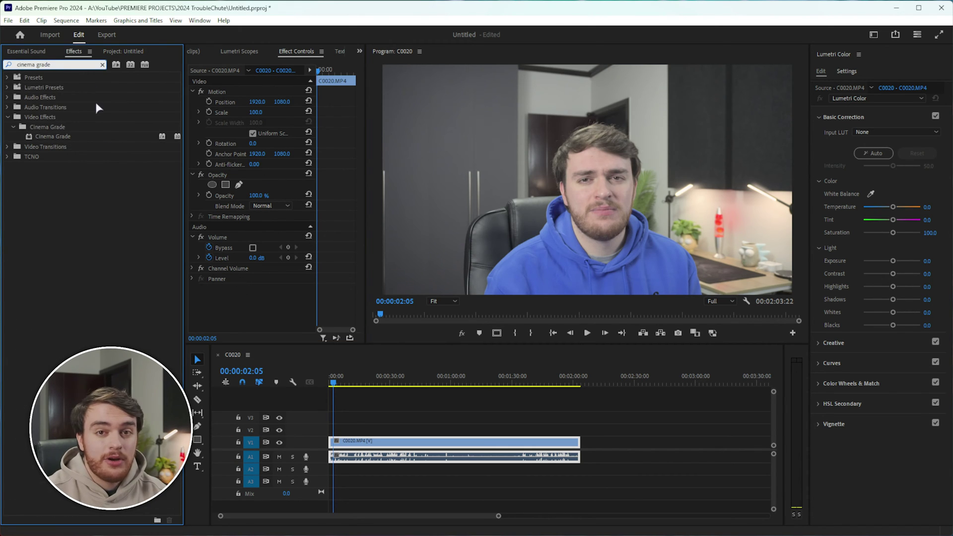
{"action": "left_click_drag", "start_coordinate": [52, 137], "coordinate": [250, 292]}
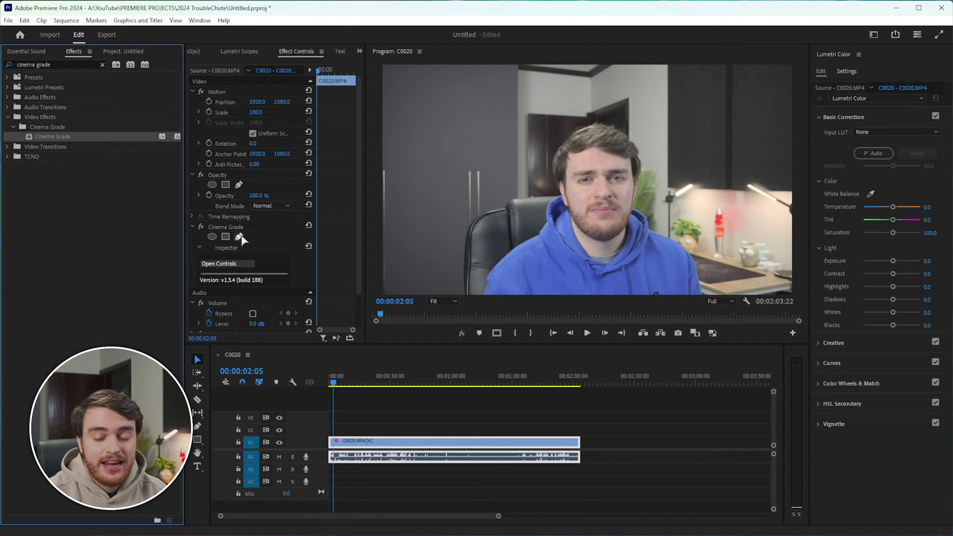
{"action": "left_click", "coordinate": [219, 264]}
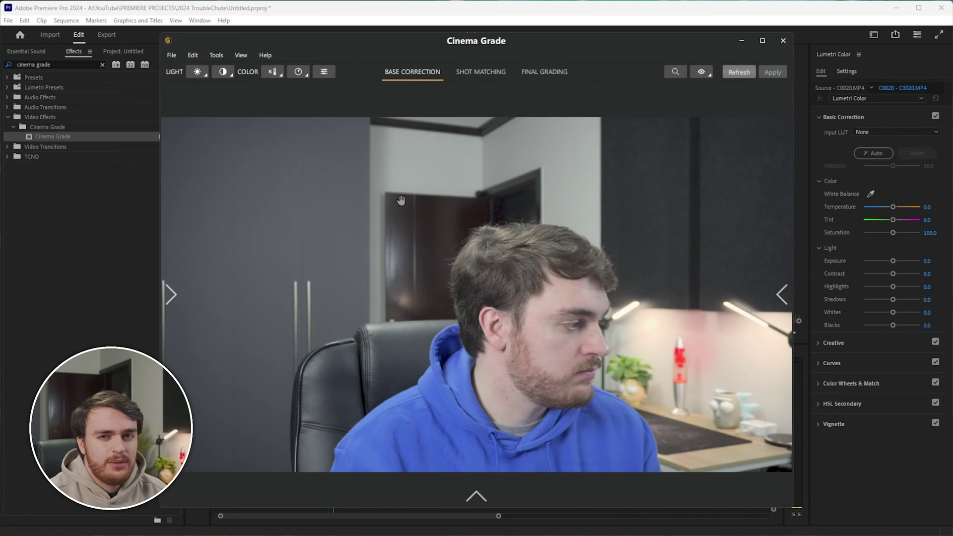
Darken the exposure, then try a cyan-blue hoodie hue shift and undo it.
{"action": "left_click", "coordinate": [197, 72]}
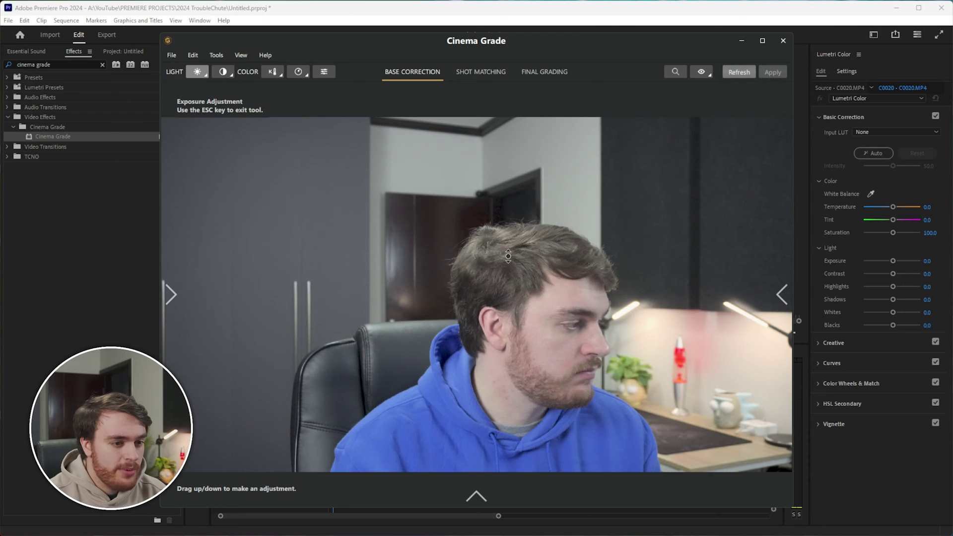
{"action": "mouse_move", "coordinate": [509, 256]}
{"action": "left_mouse_down"}
{"action": "mouse_move", "coordinate": [506, 290]}
{"action": "mouse_move", "coordinate": [506, 261]}
{"action": "mouse_move", "coordinate": [507, 271]}
{"action": "left_mouse_up"}
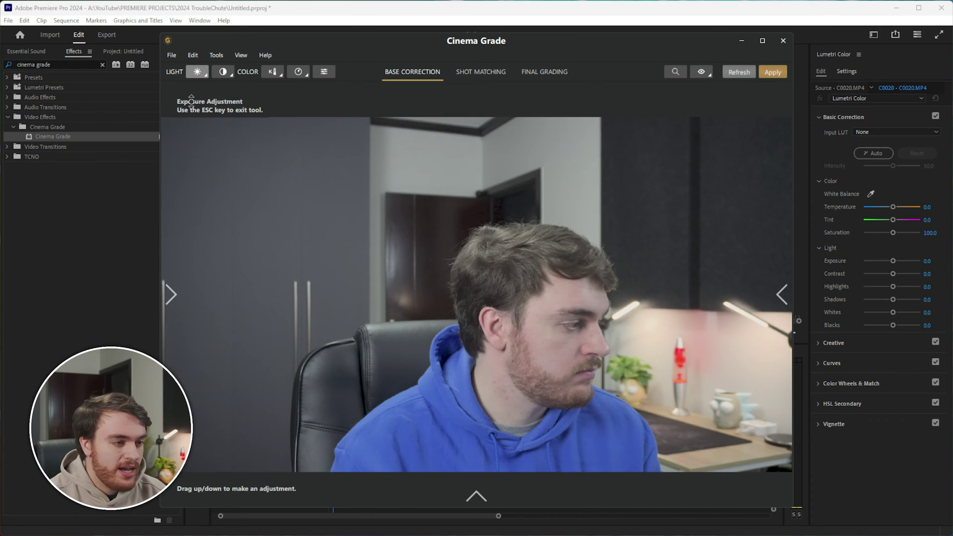
{"action": "left_click", "coordinate": [225, 73]}
{"action": "left_click", "coordinate": [272, 72]}
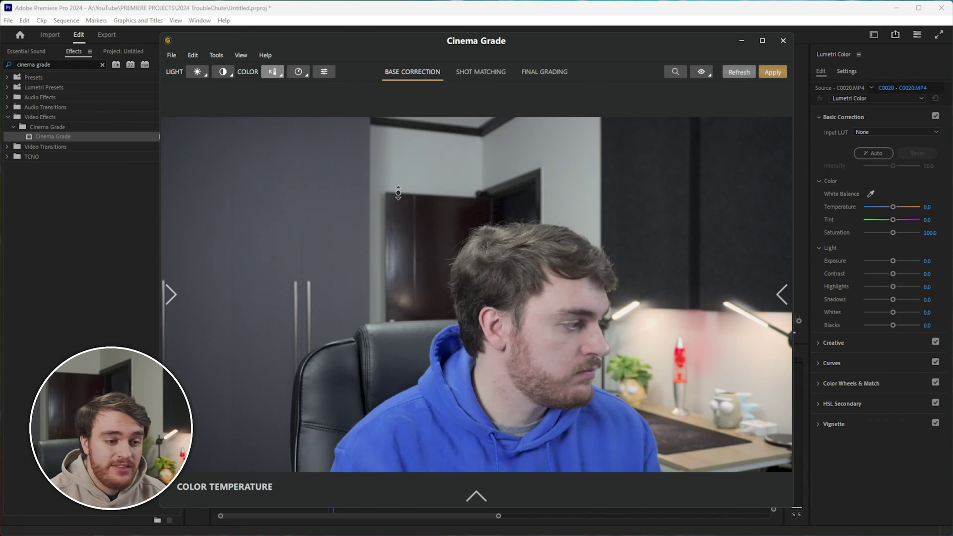
{"action": "left_click", "coordinate": [324, 72]}
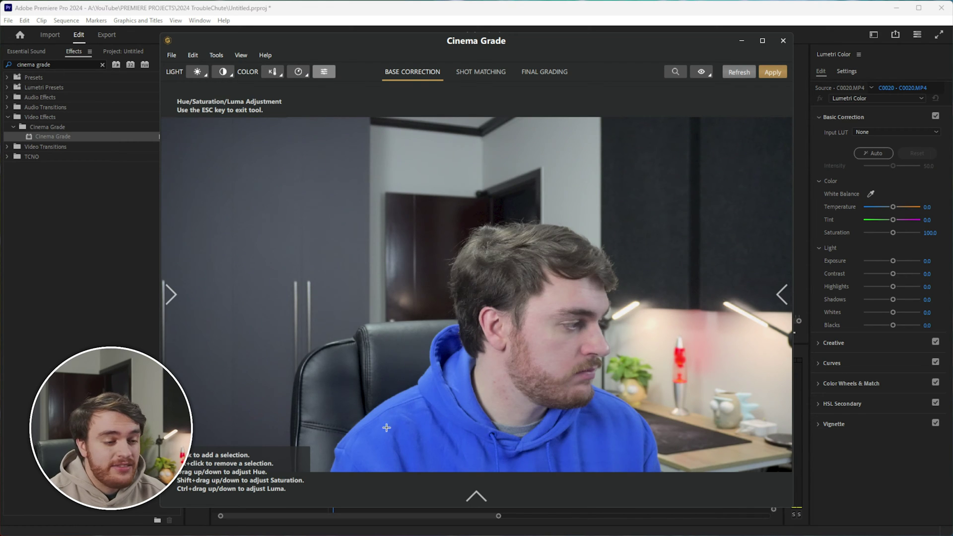
{"action": "mouse_move", "coordinate": [419, 421]}
{"action": "left_mouse_down"}
{"action": "mouse_move", "coordinate": [432, 415]}
{"action": "mouse_move", "coordinate": [430, 504]}
{"action": "mouse_move", "coordinate": [431, 417]}
{"action": "left_mouse_up"}
{"action": "key", "text": "ctrl+z"}
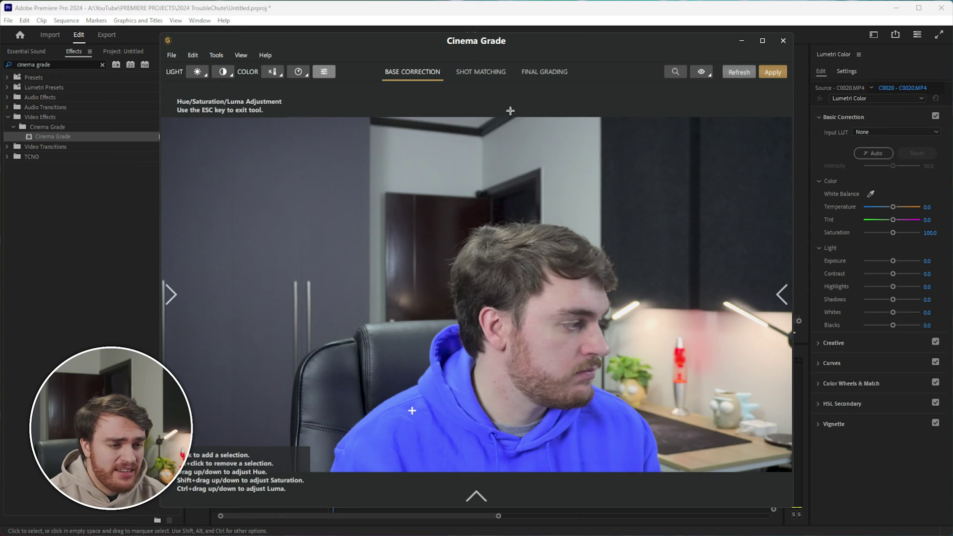
In Final Grading, add the recent LV1 (contrasty neutral film) LUT at reduced mix, accept, and apply.
{"action": "left_click", "coordinate": [542, 72]}
{"action": "left_click", "coordinate": [296, 276]}
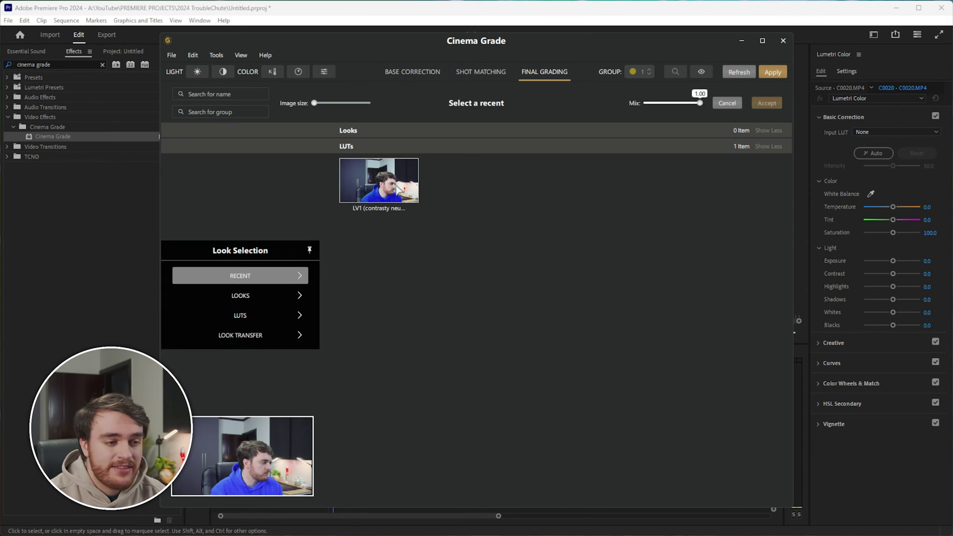
{"action": "left_click", "coordinate": [379, 180]}
{"action": "left_click_drag", "start_coordinate": [700, 103], "coordinate": [673, 106]}
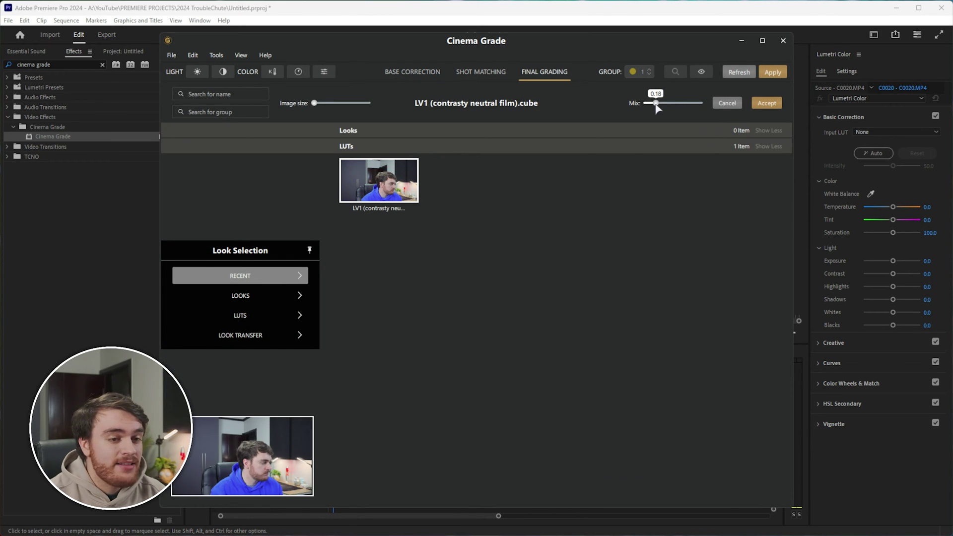
{"action": "left_click", "coordinate": [767, 103]}
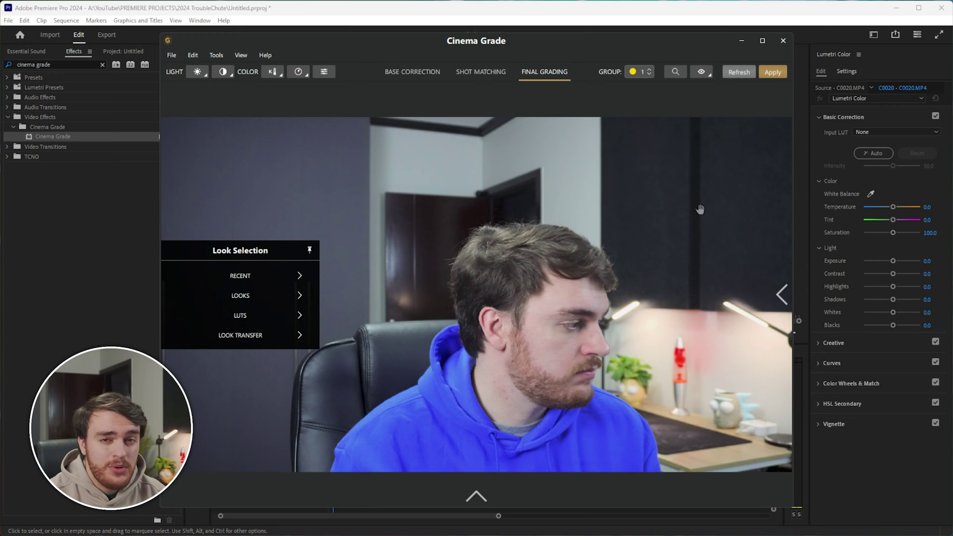
{"action": "left_click", "coordinate": [773, 72]}
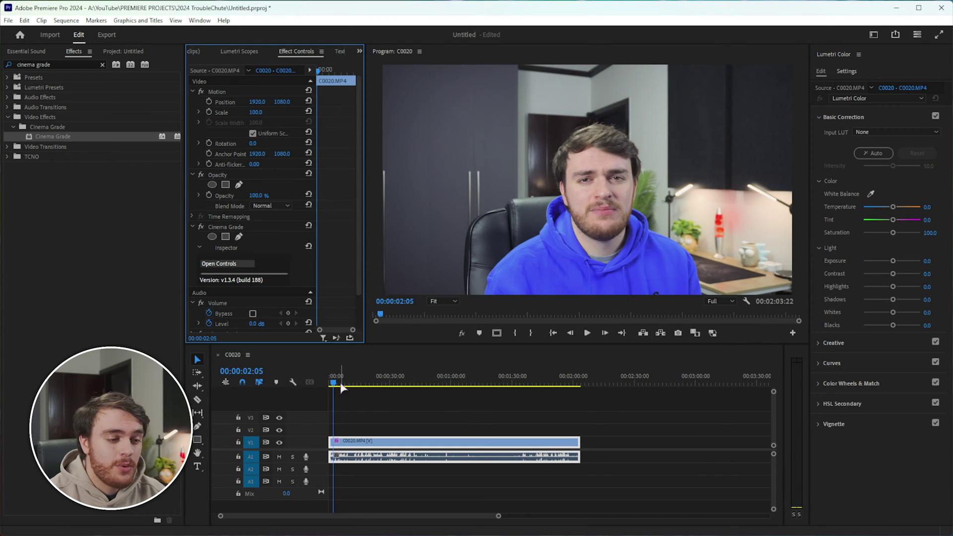
{"action": "left_click", "coordinate": [353, 407]}
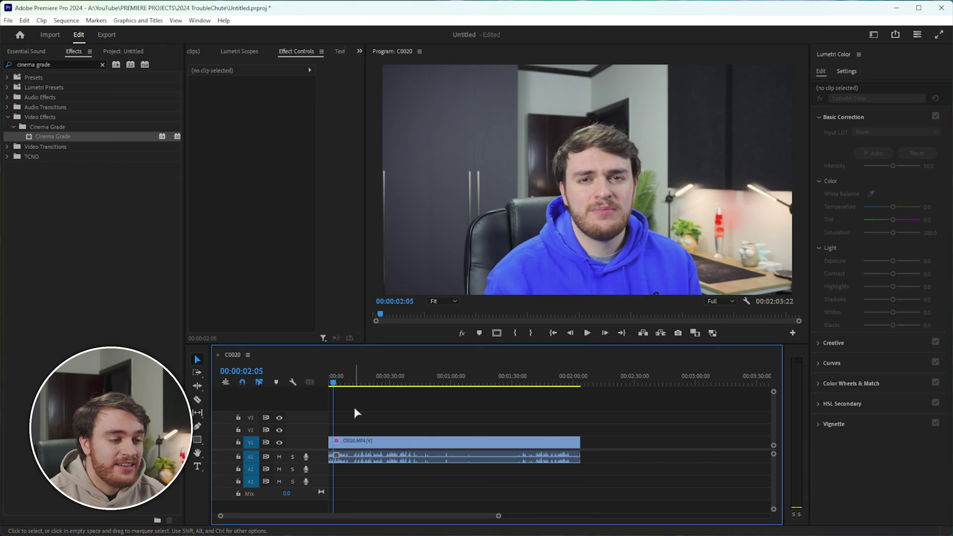
{"action": "key", "text": "ctrl+a"}
{"action": "left_click", "coordinate": [201, 227]}
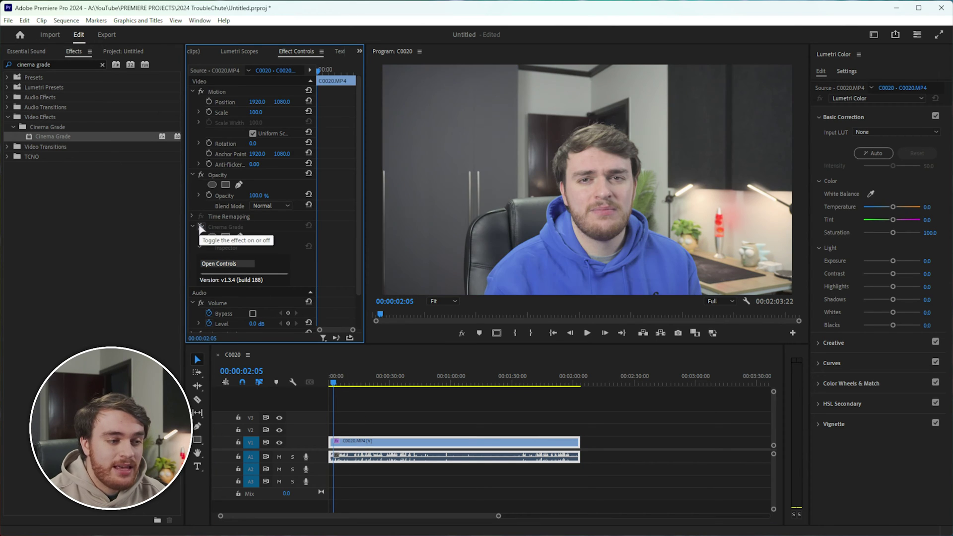
{"action": "left_click", "coordinate": [201, 227]}
{"action": "left_click", "coordinate": [201, 228]}
{"action": "left_click", "coordinate": [201, 228]}
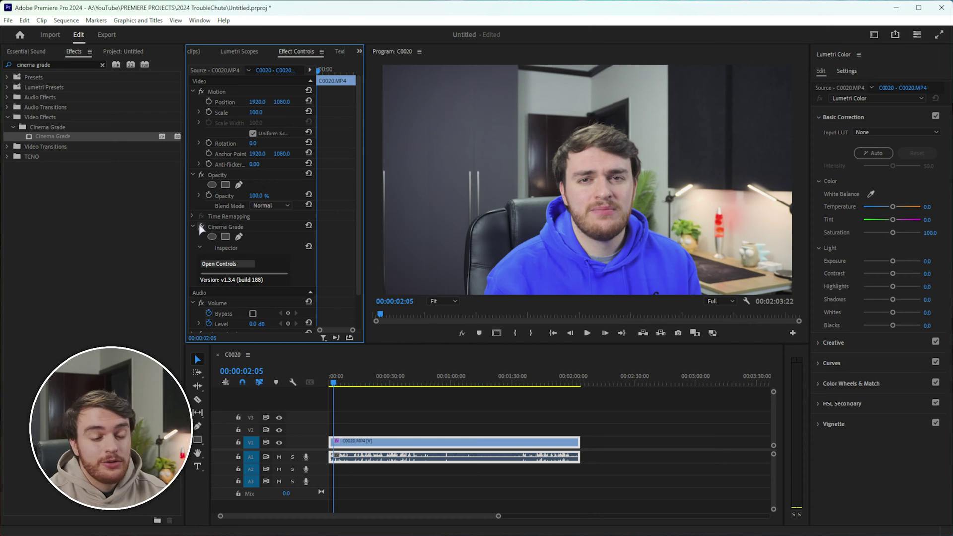
{"action": "right_click", "coordinate": [237, 229]}
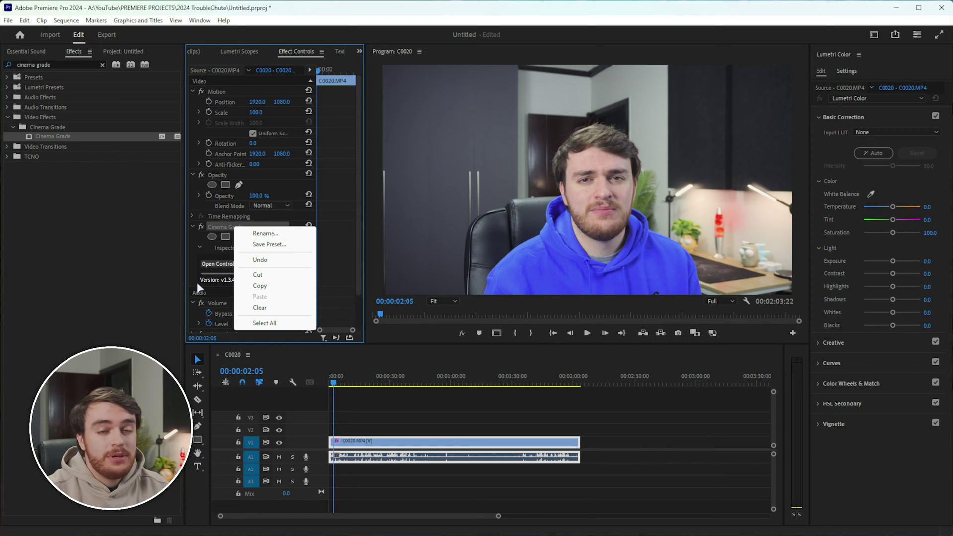
{"action": "left_click", "coordinate": [270, 244]}
{"action": "left_click", "coordinate": [522, 329]}
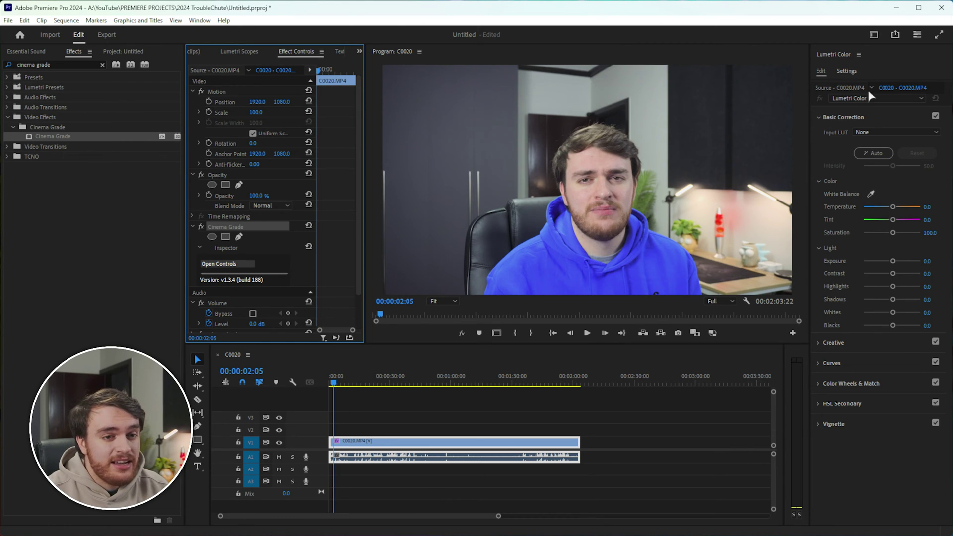
Start a Quick Export of the sequence, then cancel it.
{"action": "left_click", "coordinate": [896, 36]}
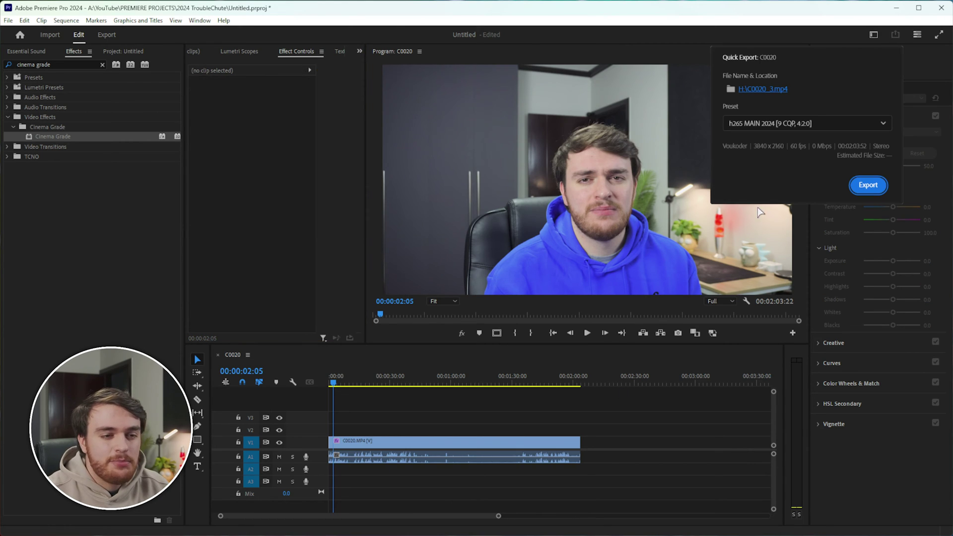
{"action": "left_click", "coordinate": [874, 183]}
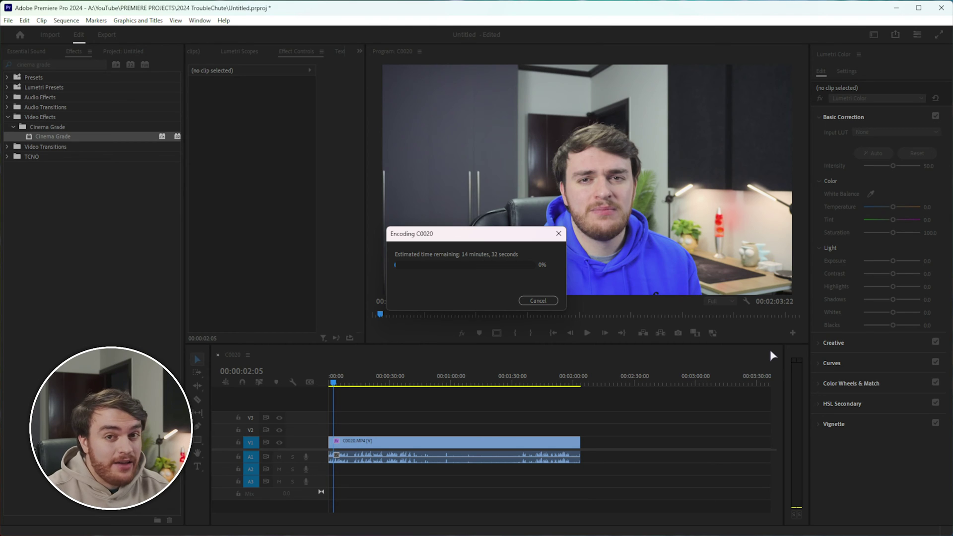
{"action": "left_click", "coordinate": [539, 300]}
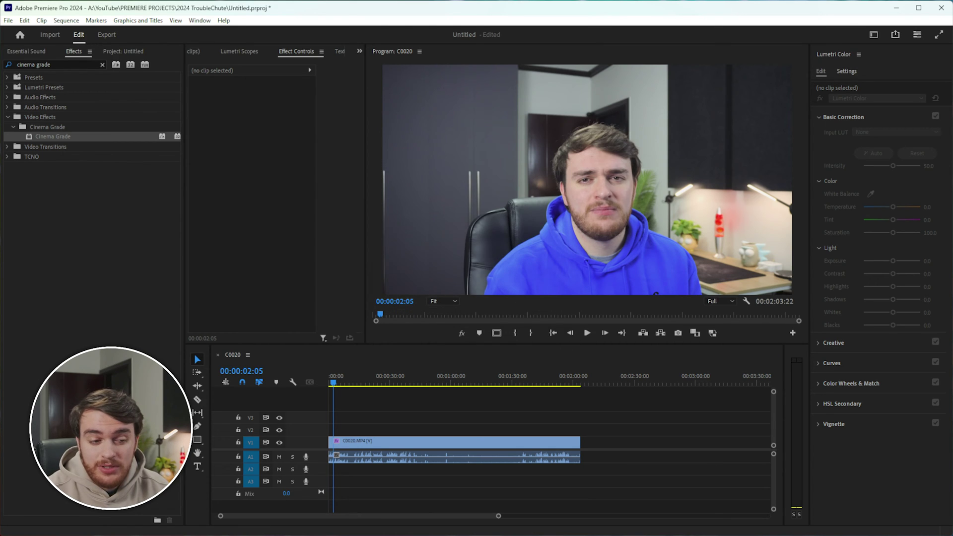
Disable Cinema Grade on the clip and browse for a Lumetri Input LUT.
{"action": "left_click", "coordinate": [426, 443]}
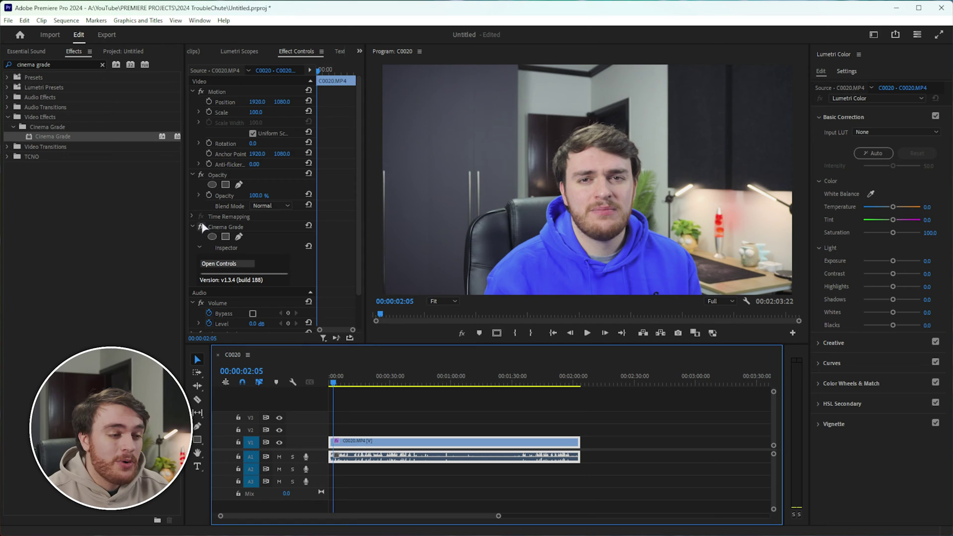
{"action": "left_click", "coordinate": [201, 227]}
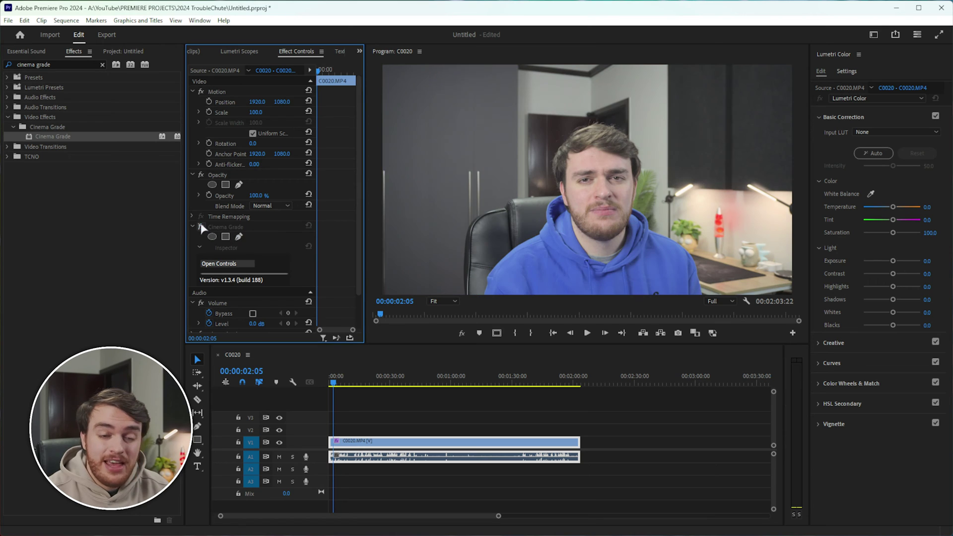
{"action": "left_click", "coordinate": [876, 133]}
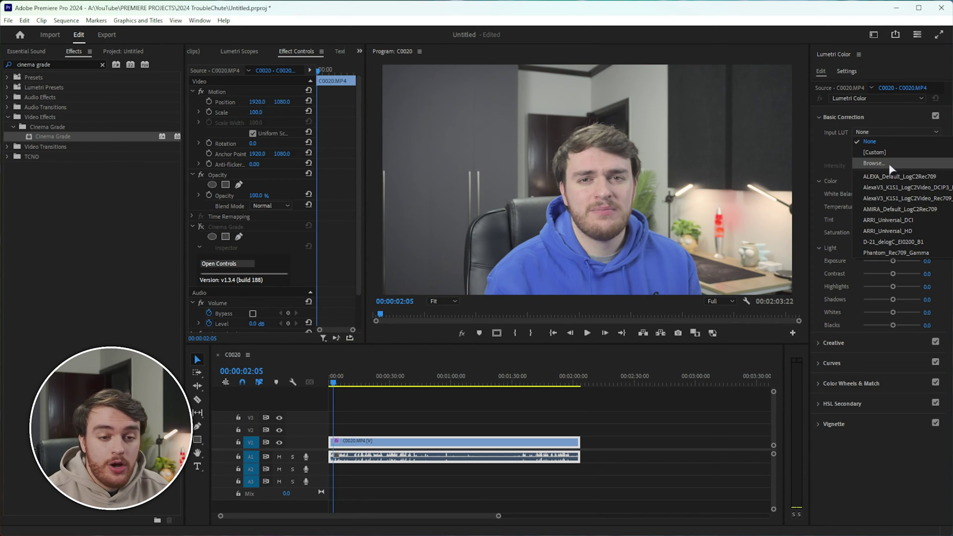
{"action": "left_click", "coordinate": [875, 163]}
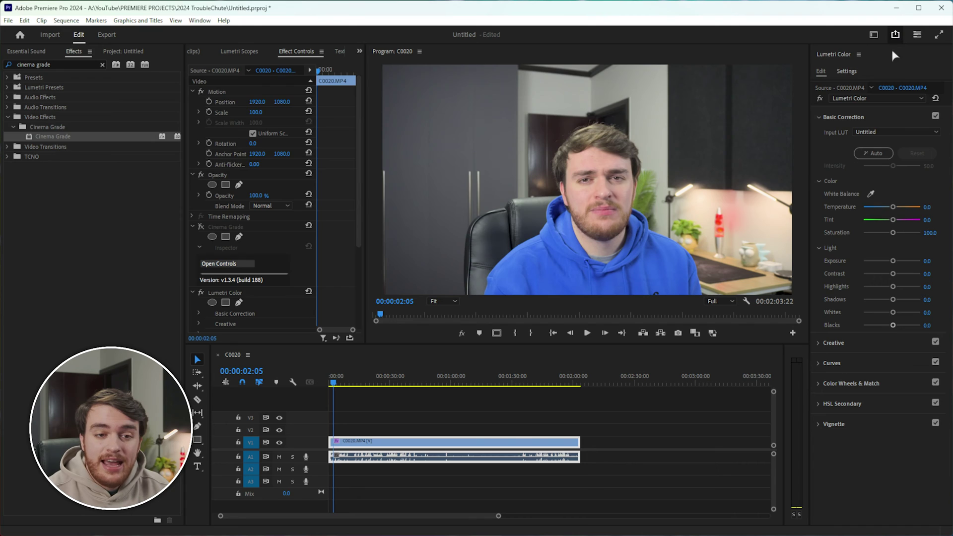
Run another Quick Export with the h265 MAIN 2024 preset, then cancel it.
{"action": "left_click", "coordinate": [895, 35]}
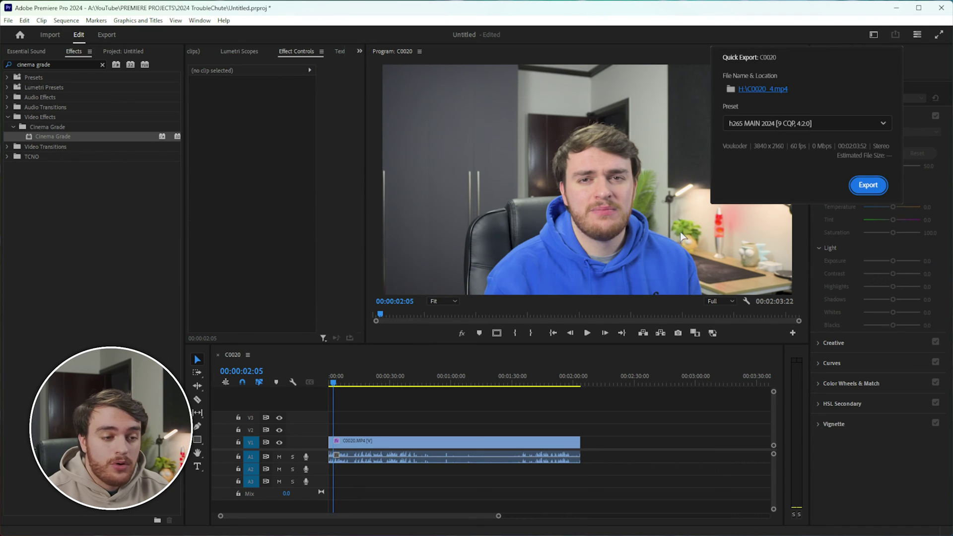
{"action": "left_click", "coordinate": [867, 183]}
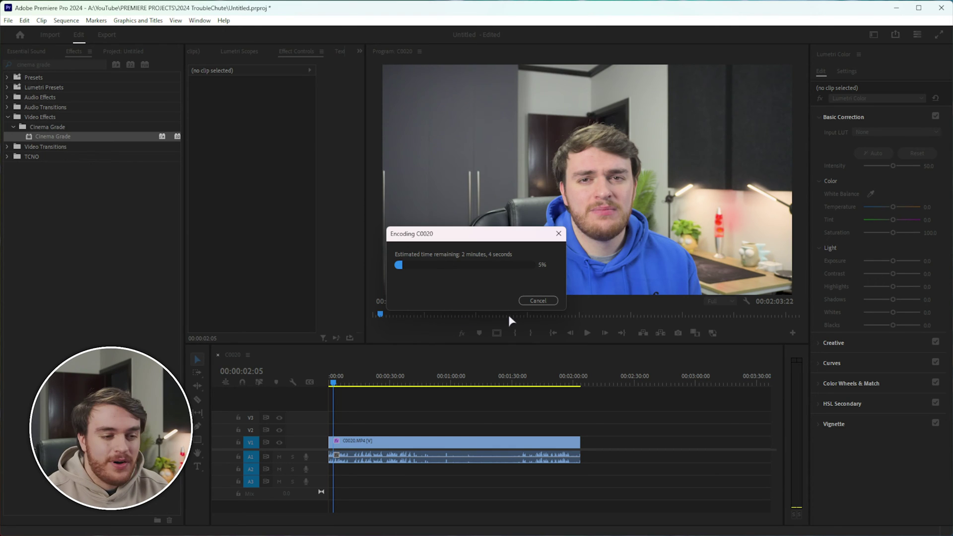
{"action": "left_click", "coordinate": [521, 303]}
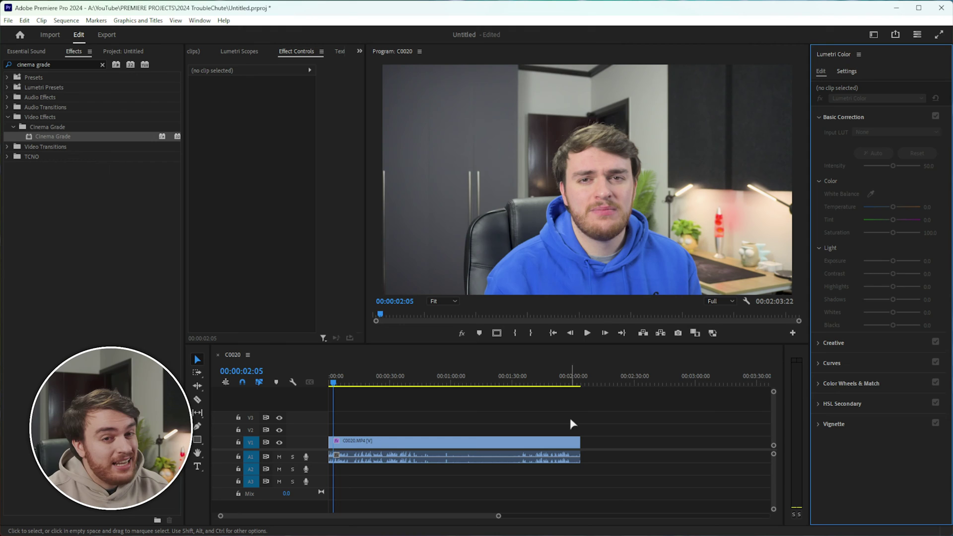
Reset the Input LUT to None and toggle Cinema Grade off and on to compare, leaving it on.
{"action": "left_click_drag", "start_coordinate": [547, 404], "coordinate": [494, 473]}
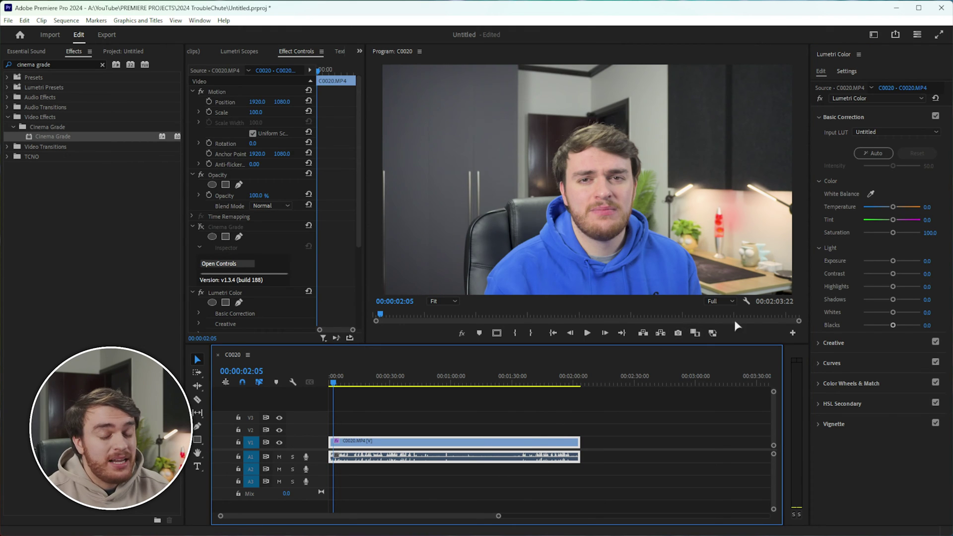
{"action": "left_click", "coordinate": [935, 98]}
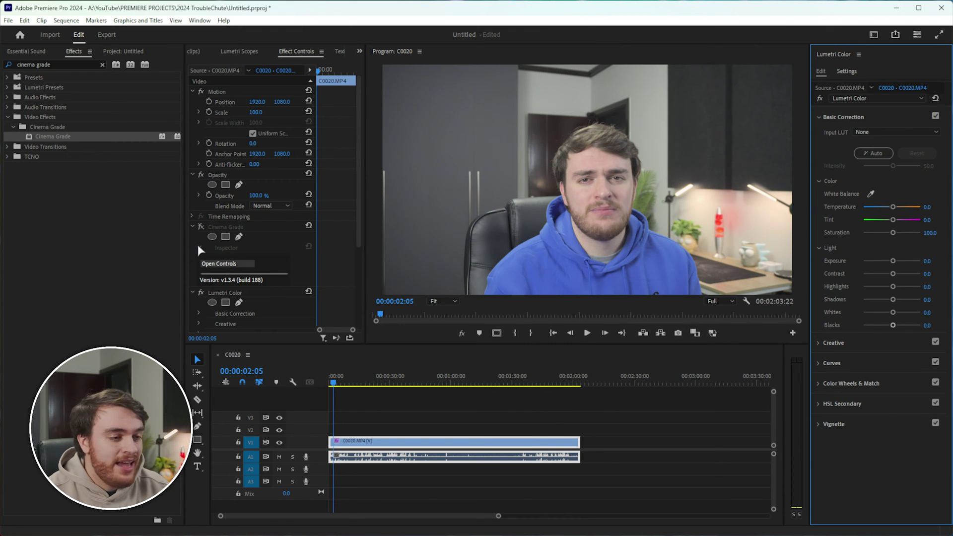
{"action": "left_click", "coordinate": [201, 230]}
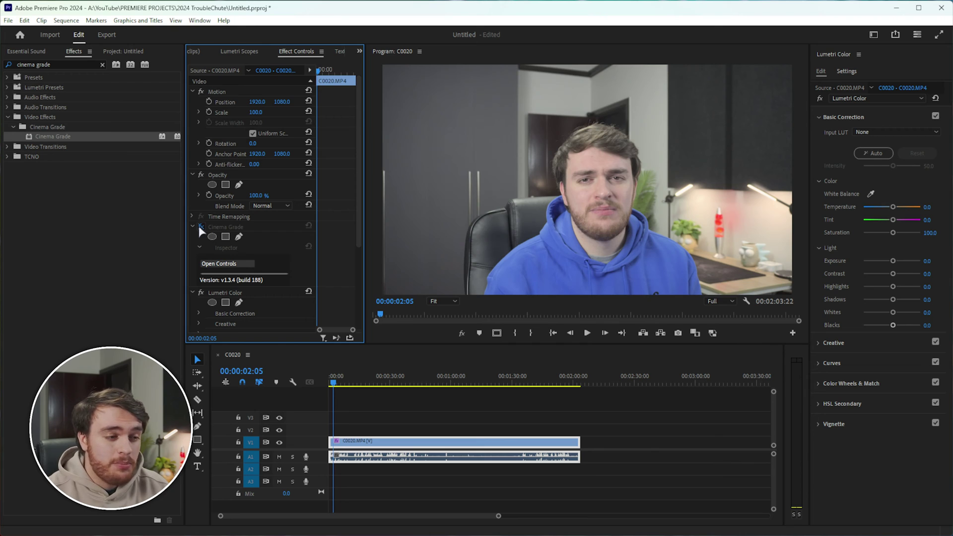
{"action": "left_click", "coordinate": [200, 227]}
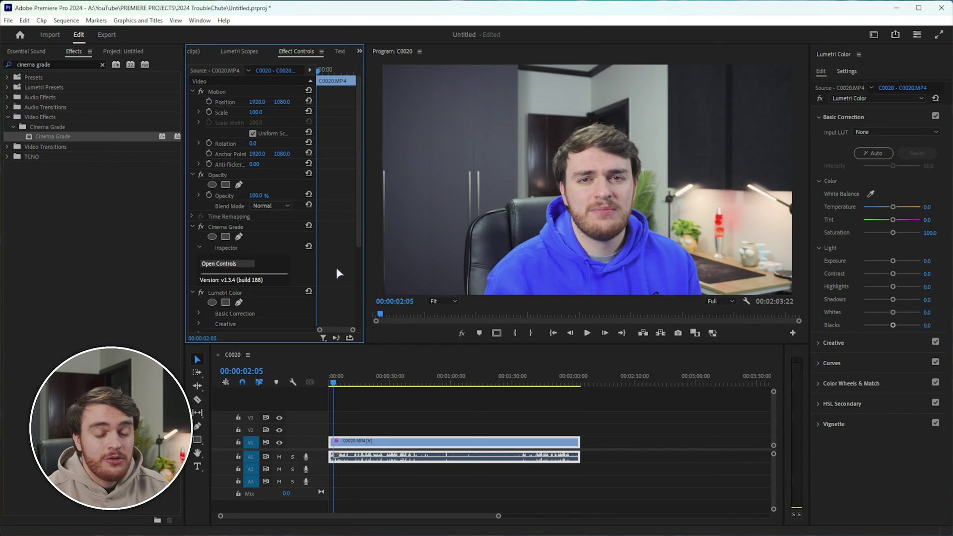
{"action": "left_click", "coordinate": [202, 227]}
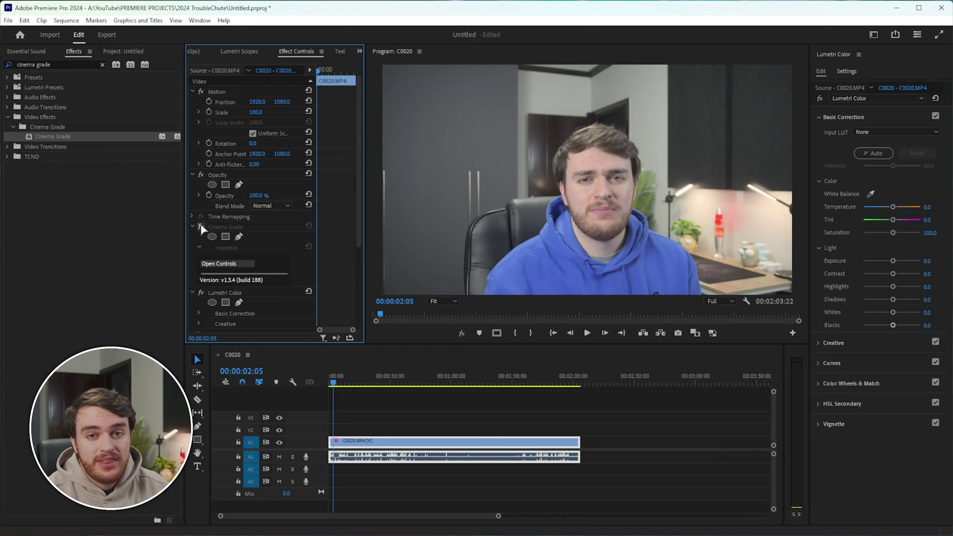
{"action": "left_click", "coordinate": [201, 227]}
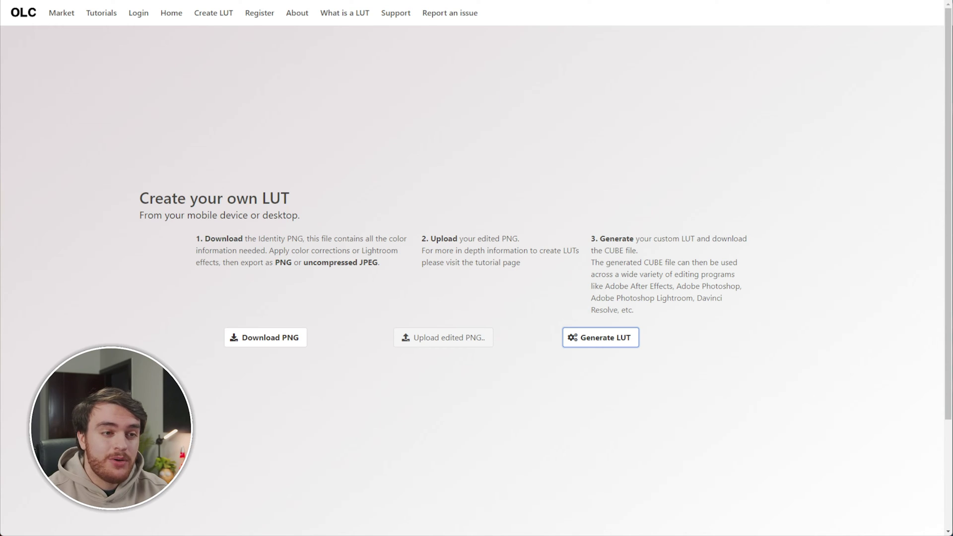
Download the identity PNG from Online LUT Creator in the browser.
{"action": "key", "text": "F11"}
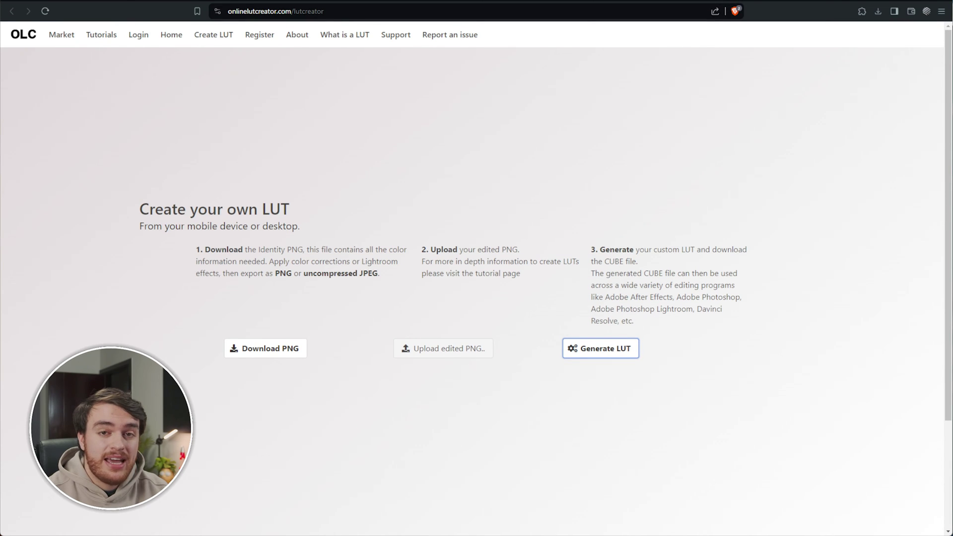
{"action": "key", "text": "F11"}
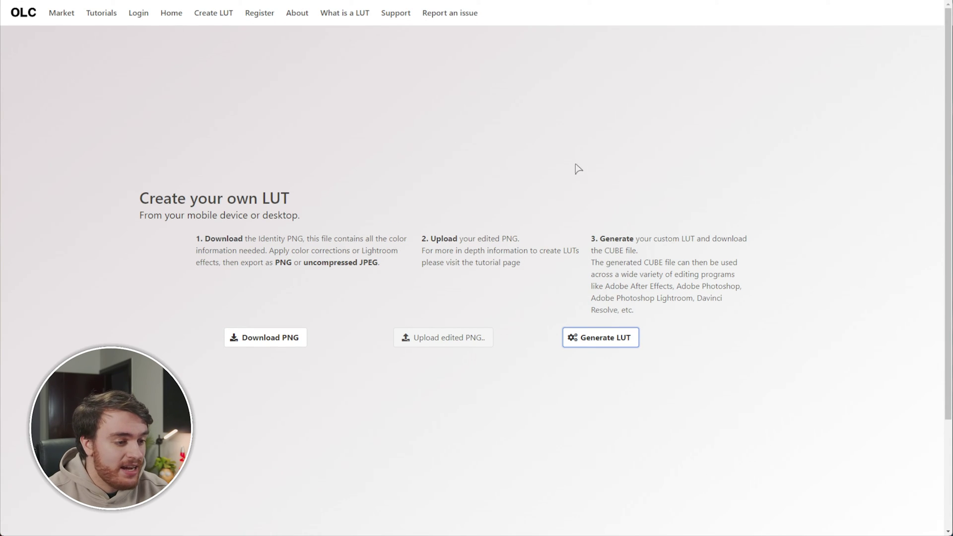
{"action": "left_click", "coordinate": [258, 342]}
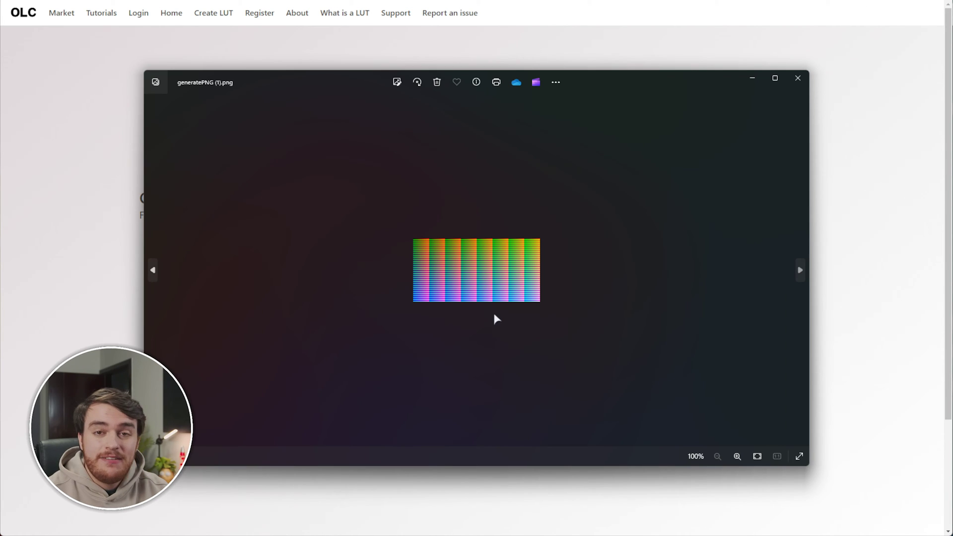
Zoom into generatePNG (1).png in Photos, then close the viewer.
{"action": "scroll", "coordinate": [473, 304], "scroll_direction": "up", "scroll_amount": 5}
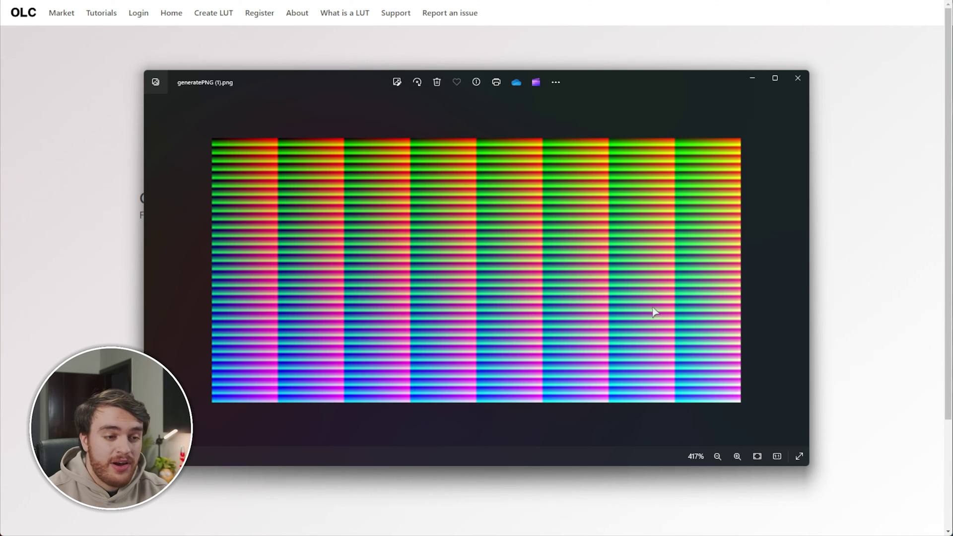
{"action": "left_click", "coordinate": [798, 78]}
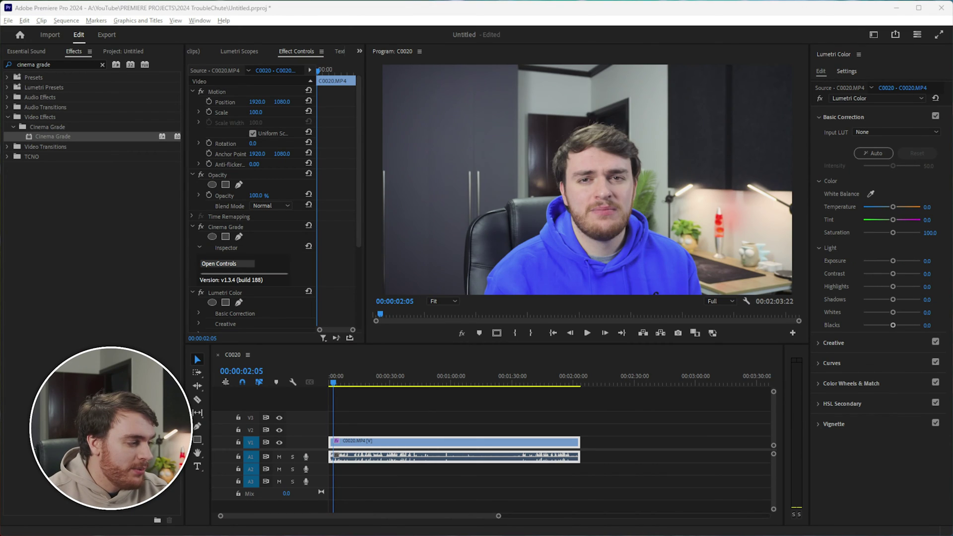
Import generatePNG (1).png into the Project panel and build a new sequence from it.
{"action": "left_click", "coordinate": [123, 51]}
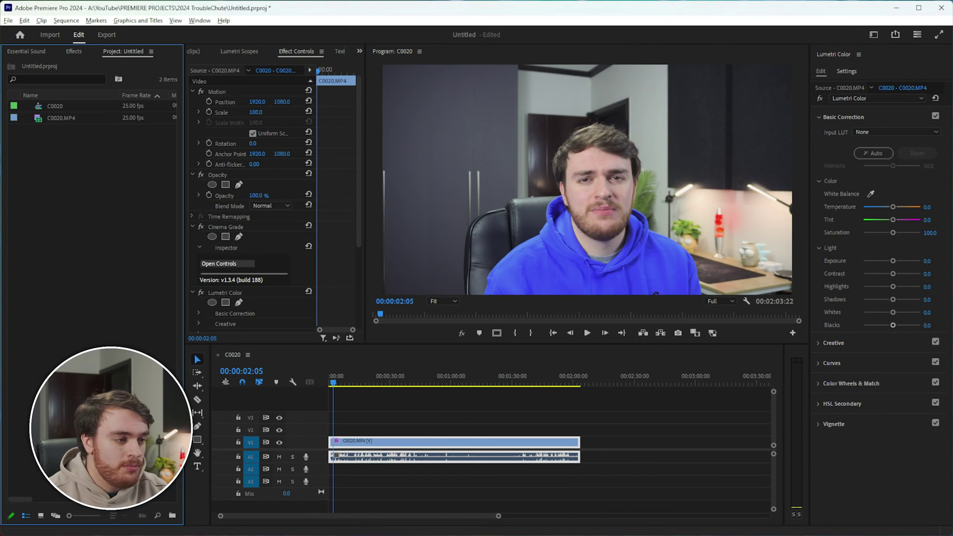
{"action": "left_click_drag", "start_coordinate": [94, 305], "coordinate": [142, 243]}
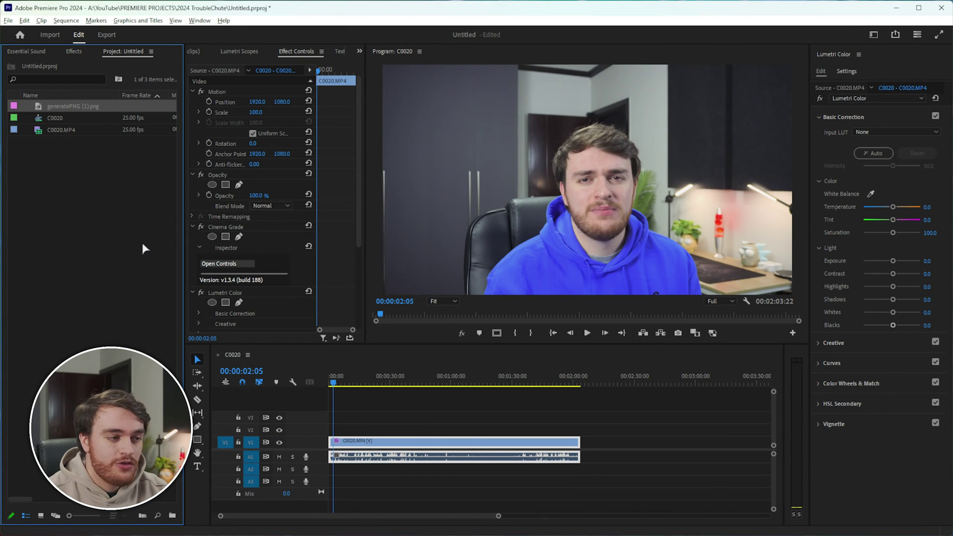
{"action": "right_click", "coordinate": [66, 109]}
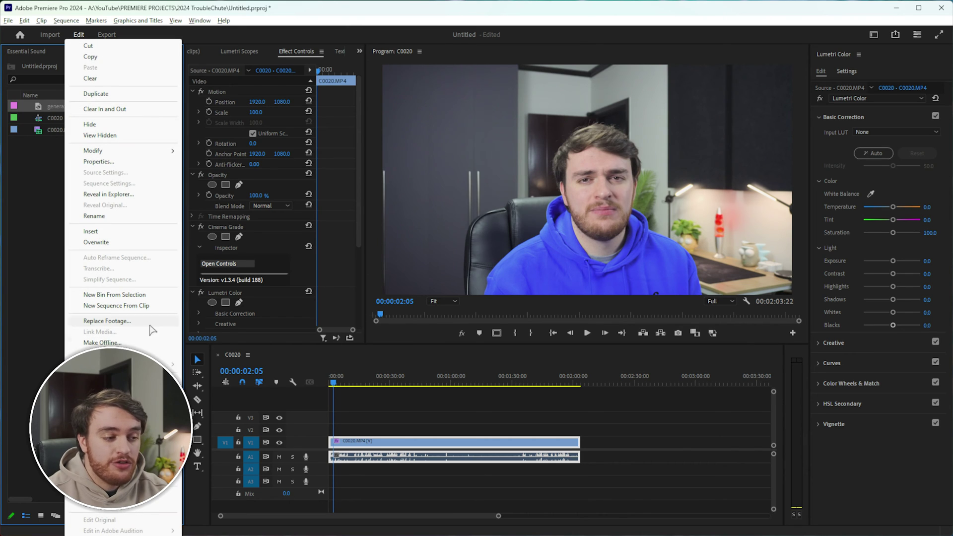
{"action": "left_click", "coordinate": [145, 307]}
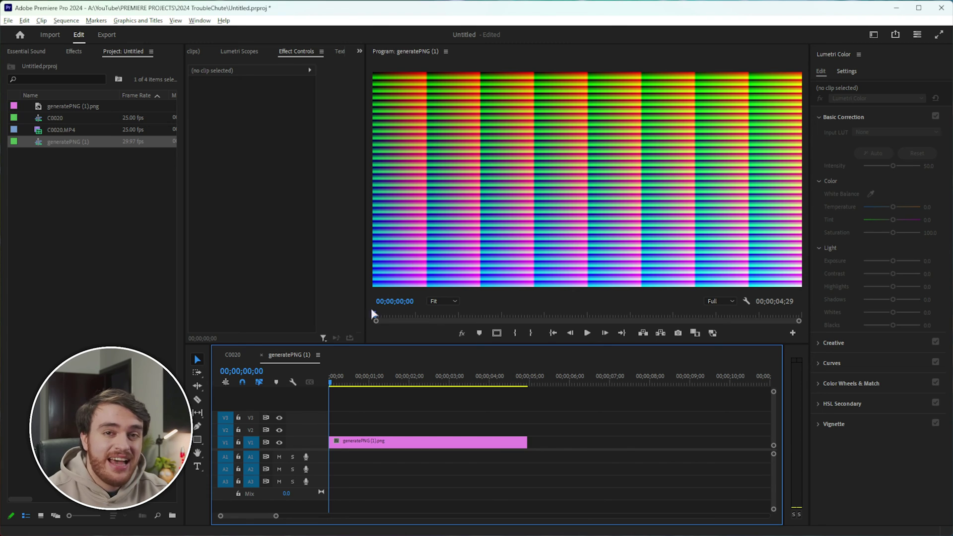
{"action": "left_click", "coordinate": [379, 446]}
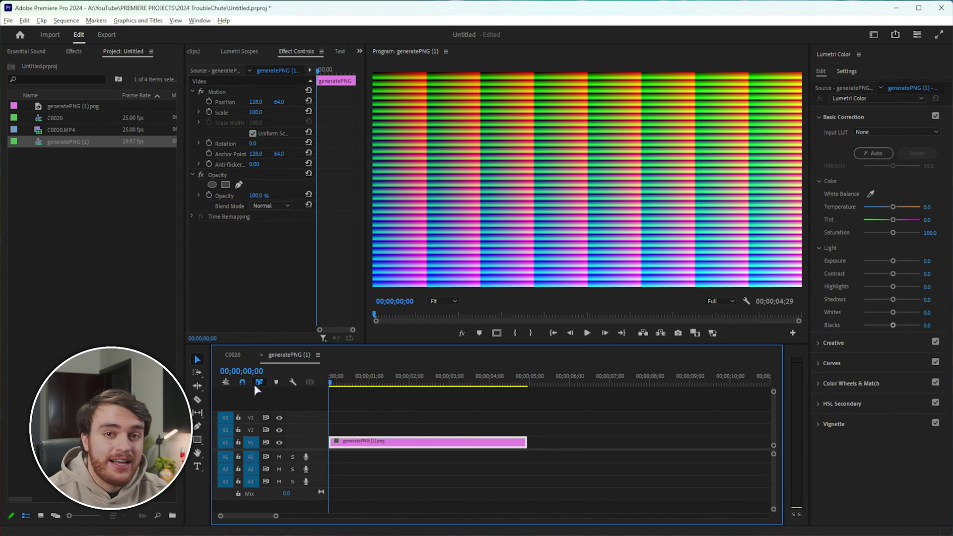
Add Cinema Grade to the generatePNG (1).png clip on V1 and select the effect's settings.
{"action": "left_click", "coordinate": [239, 355]}
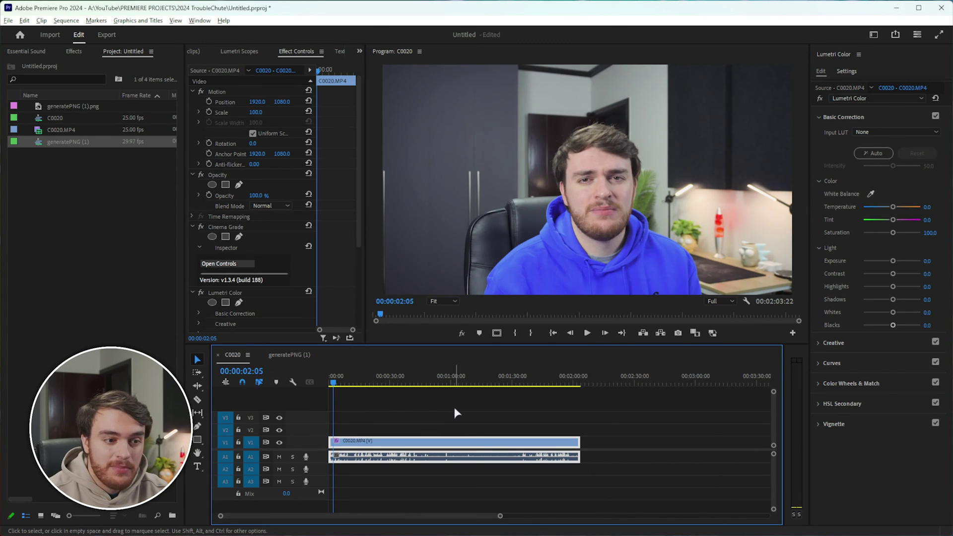
{"action": "left_click", "coordinate": [290, 355]}
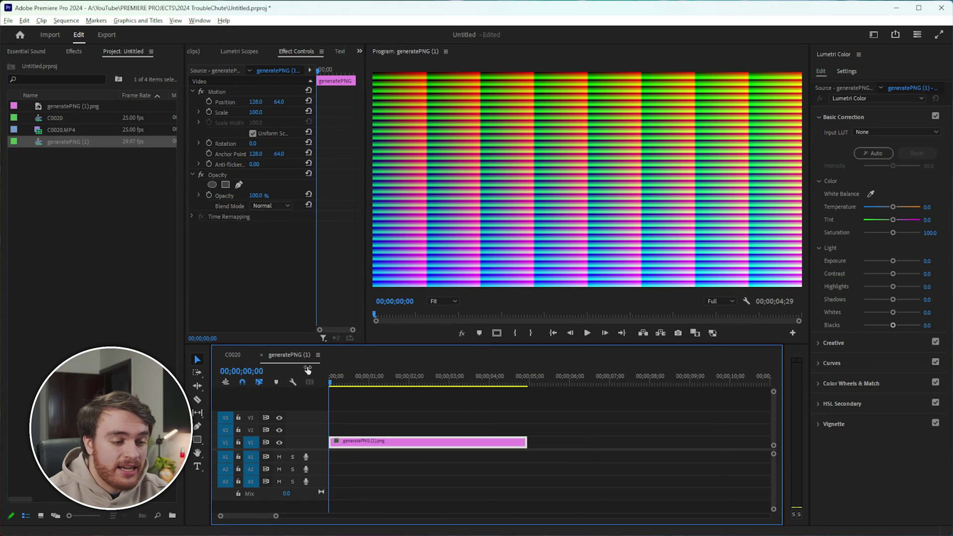
{"action": "left_click_drag", "start_coordinate": [307, 370], "coordinate": [422, 451]}
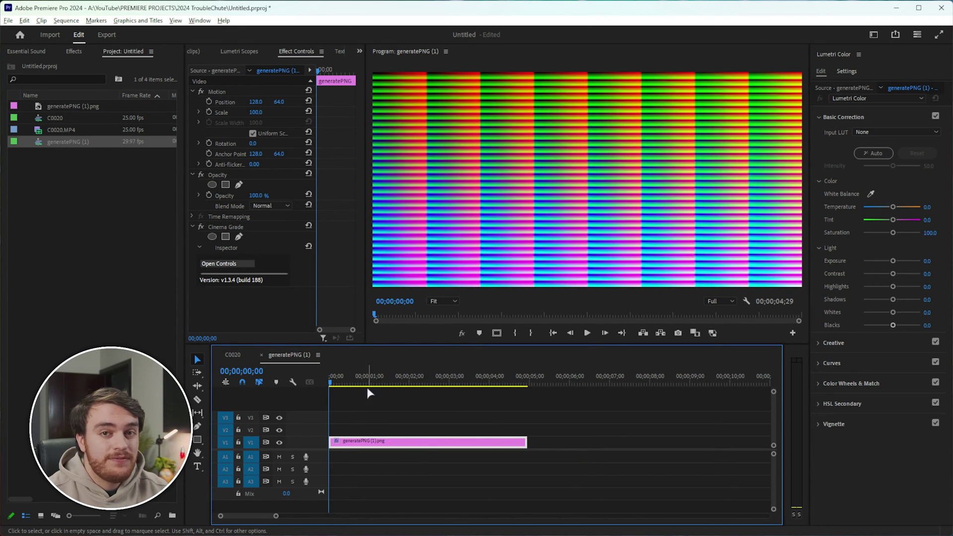
{"action": "left_click", "coordinate": [204, 226]}
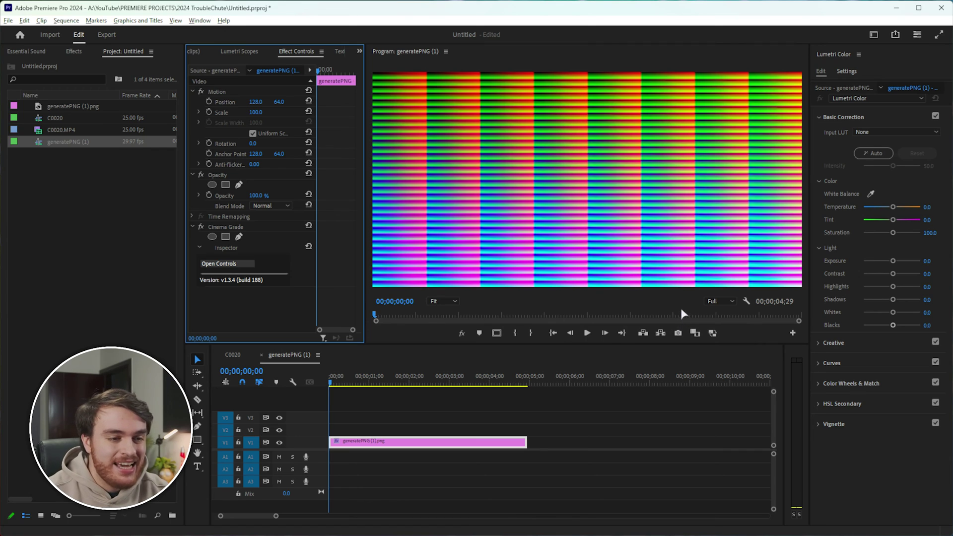
Export the graded frame as a PNG in Downloads, overwriting the earlier copy.
{"action": "left_click", "coordinate": [678, 332]}
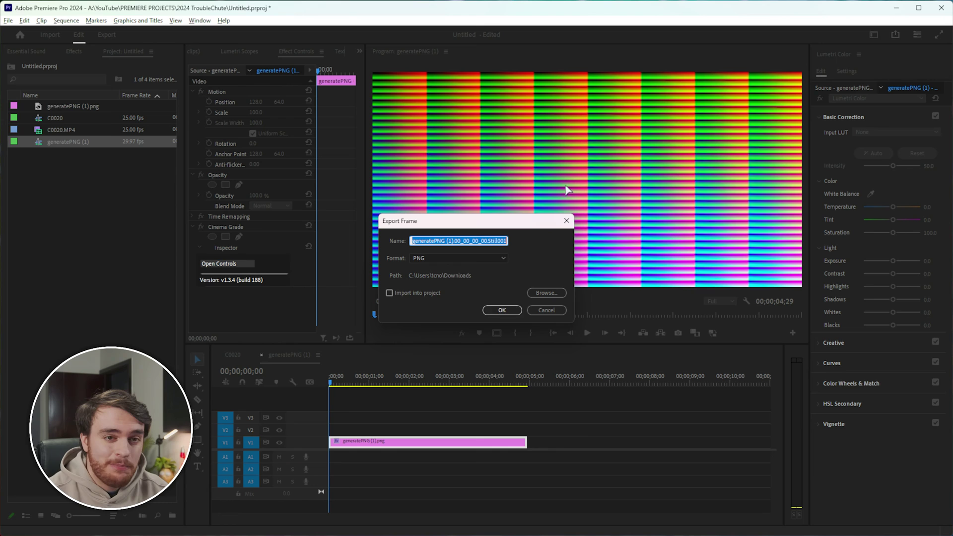
{"action": "left_click", "coordinate": [512, 310]}
{"action": "left_click", "coordinate": [474, 284]}
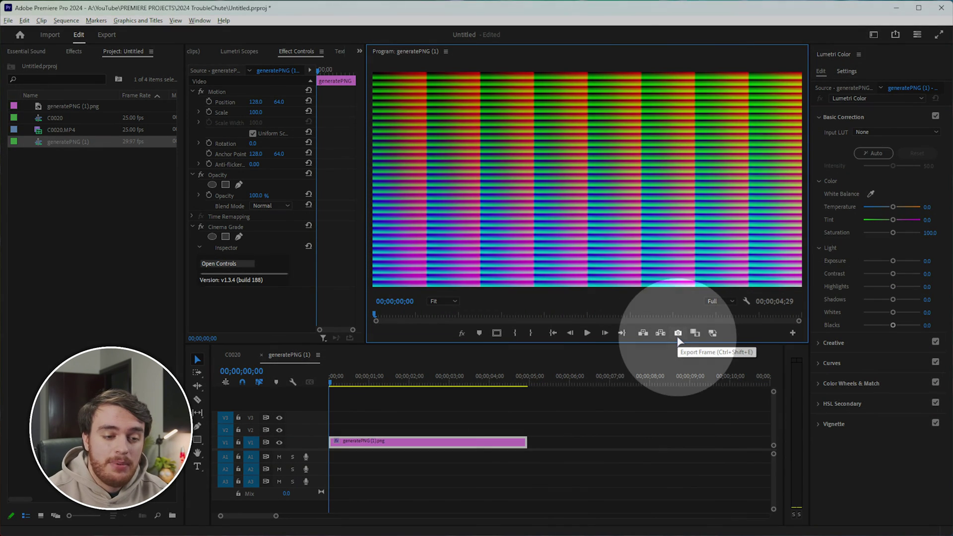
{"action": "left_click", "coordinate": [793, 333]}
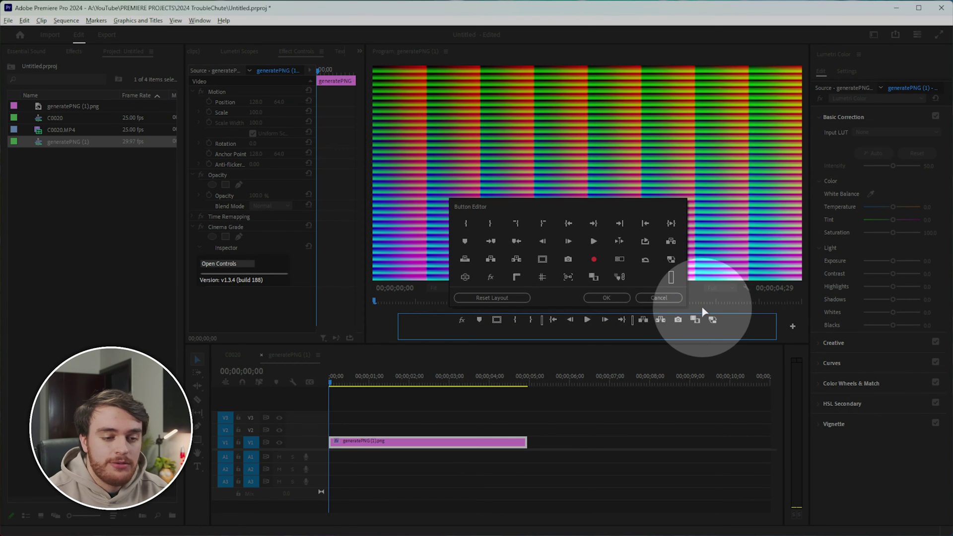
{"action": "left_click", "coordinate": [659, 298]}
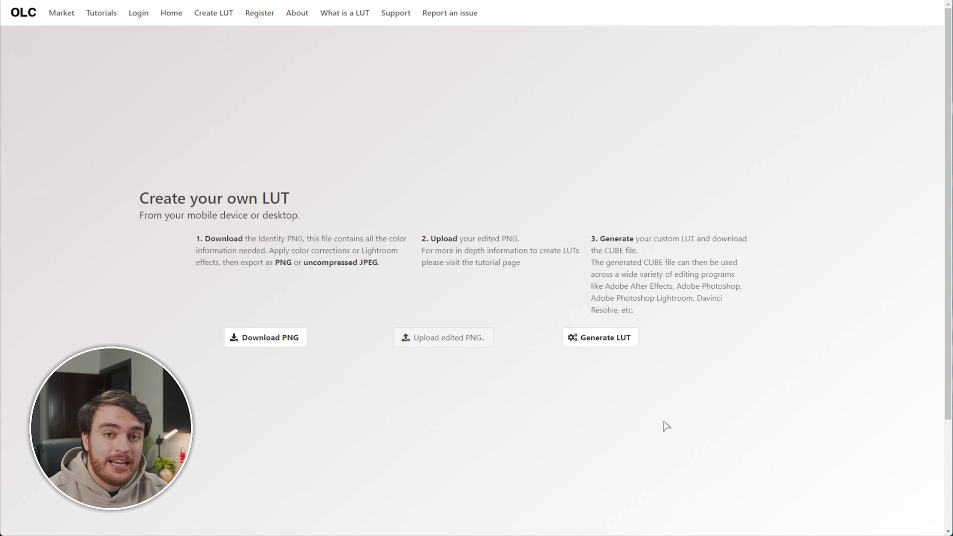
Generate a CUBE LUT from the graded PNG and save it as OnlineLUTCreator (2).CUBE.
{"action": "left_click", "coordinate": [603, 350]}
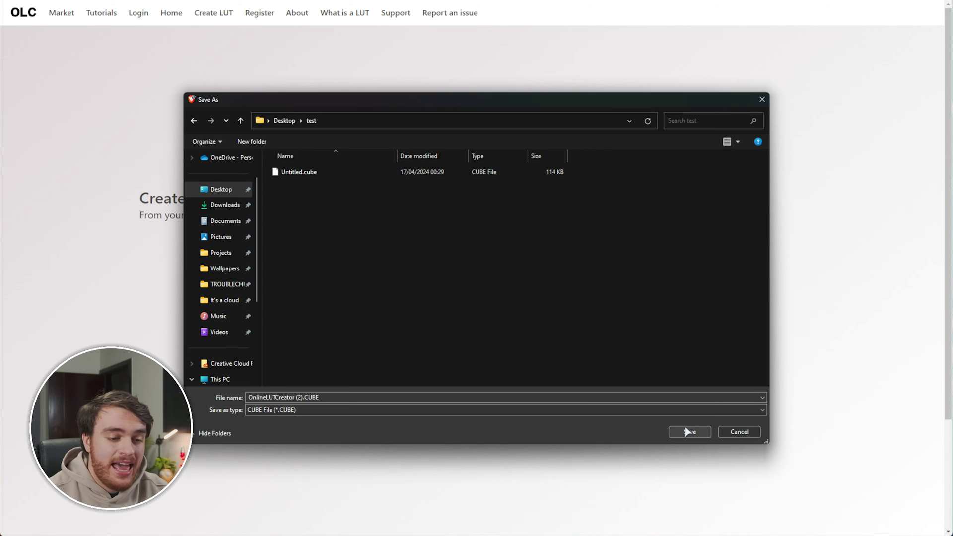
{"action": "left_click", "coordinate": [688, 432]}
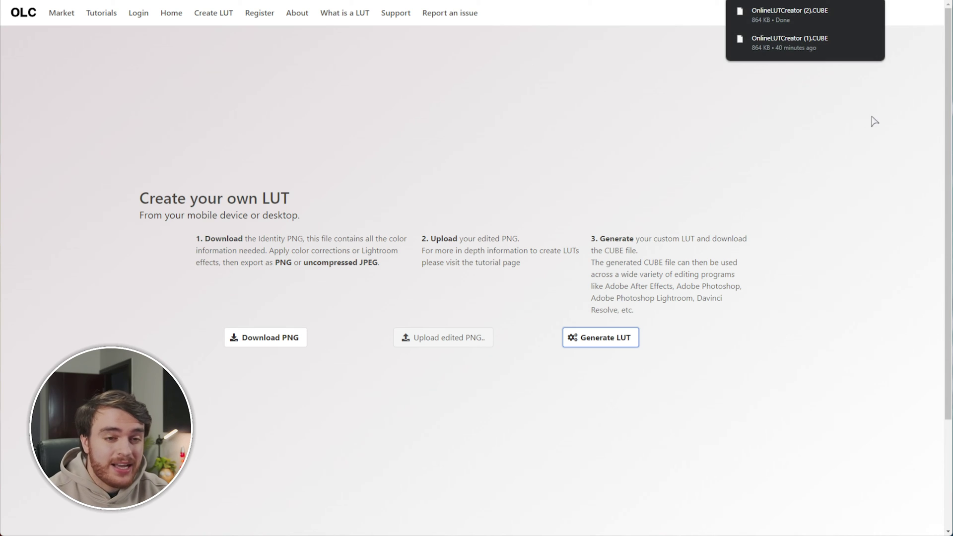
{"action": "left_click", "coordinate": [893, 116]}
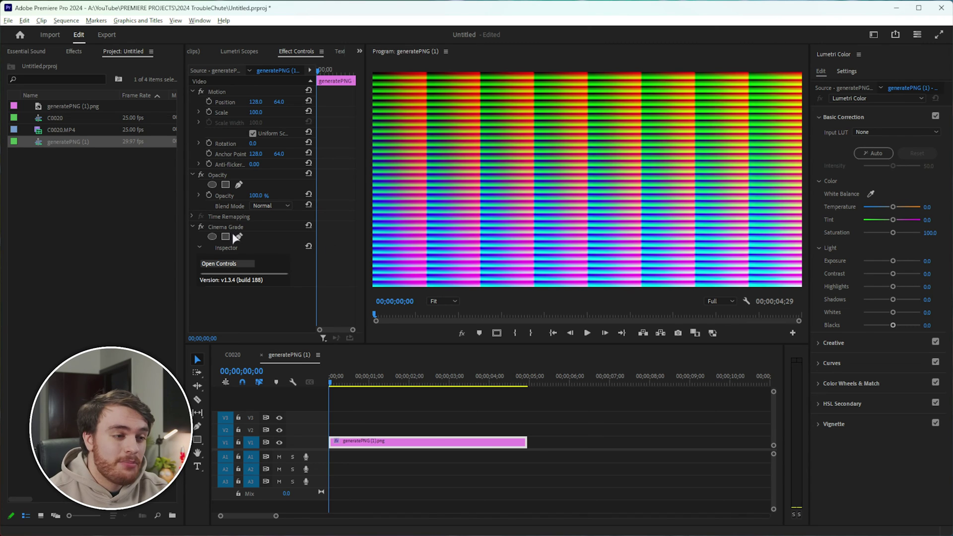
Switch off Cinema Grade on C0020 and load OnlineLUTCreator (2).CUBE as the Lumetri input LUT.
{"action": "left_click", "coordinate": [233, 354]}
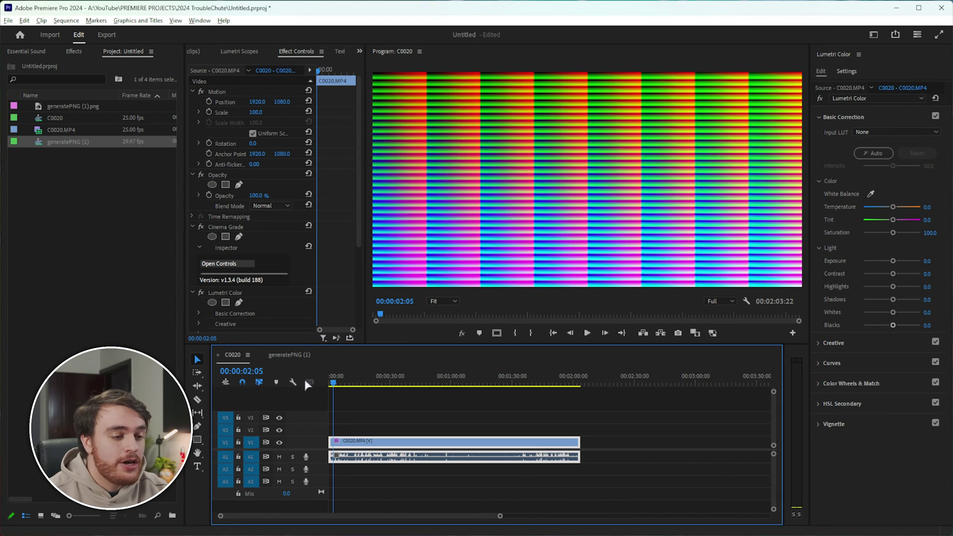
{"action": "left_click", "coordinate": [202, 227]}
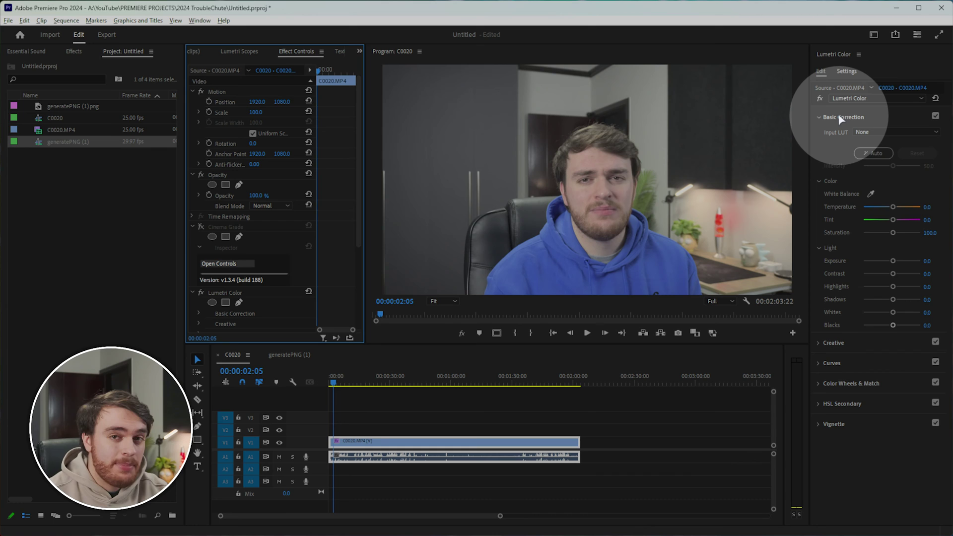
{"action": "left_click", "coordinate": [820, 131]}
{"action": "left_click", "coordinate": [873, 133]}
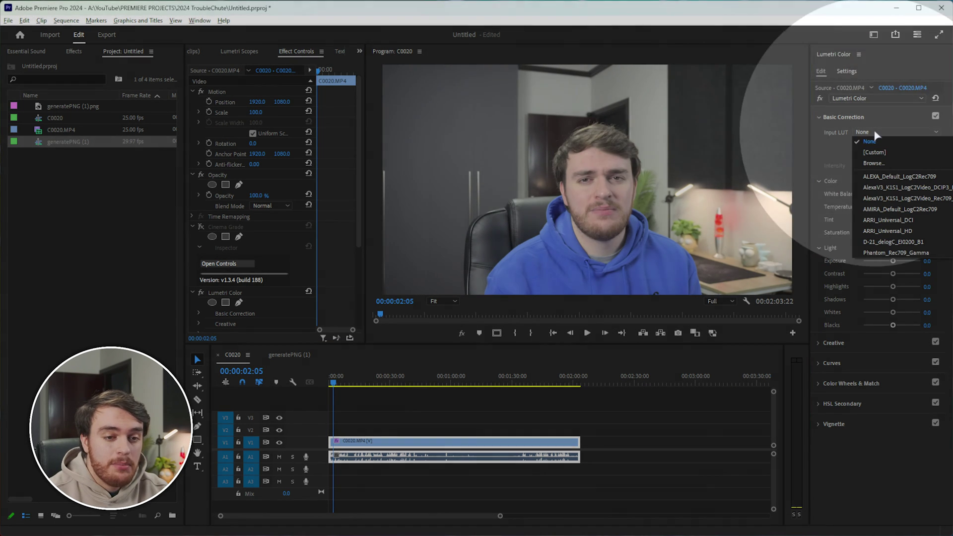
{"action": "left_click", "coordinate": [888, 164]}
{"action": "left_click", "coordinate": [428, 173]}
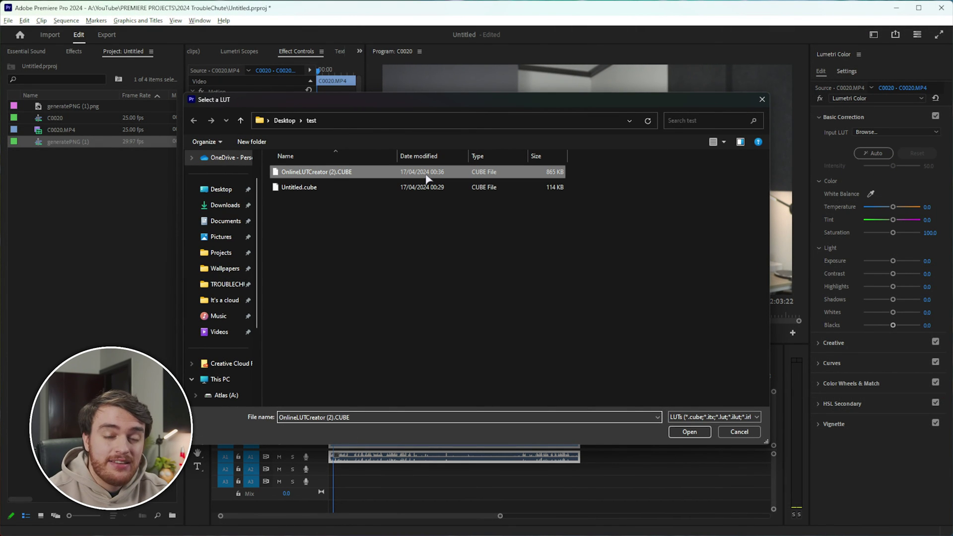
{"action": "left_click", "coordinate": [695, 433]}
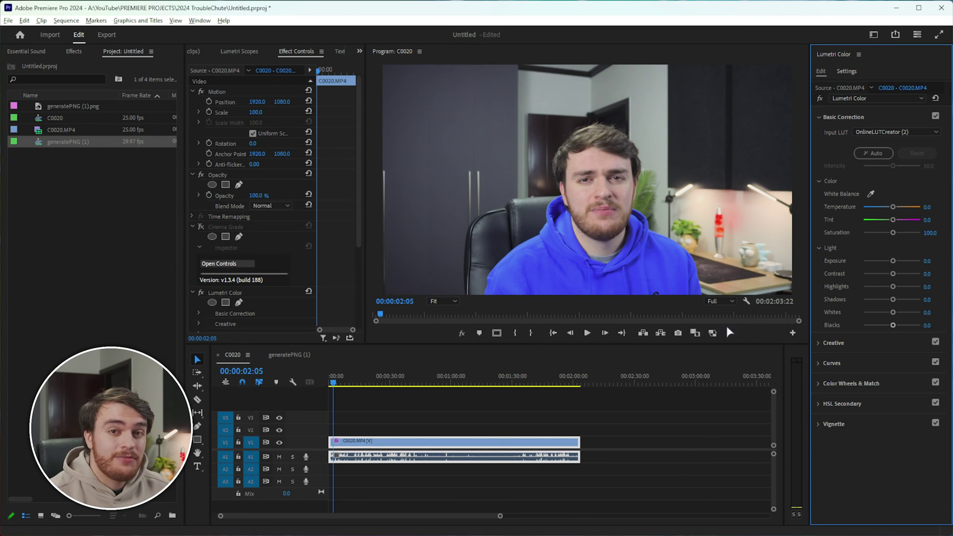
{"action": "scroll", "coordinate": [304, 232], "scroll_direction": "down", "scroll_amount": 2}
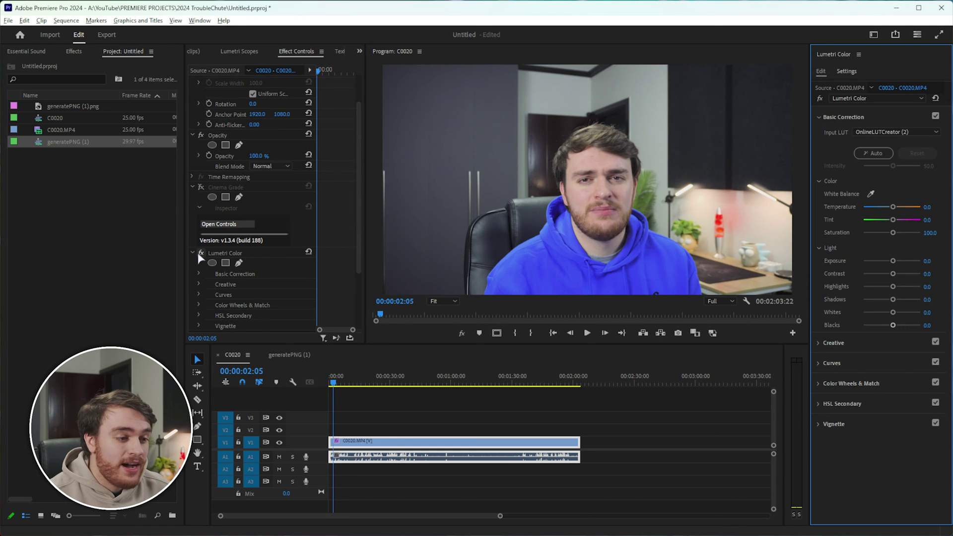
{"action": "left_click", "coordinate": [201, 253]}
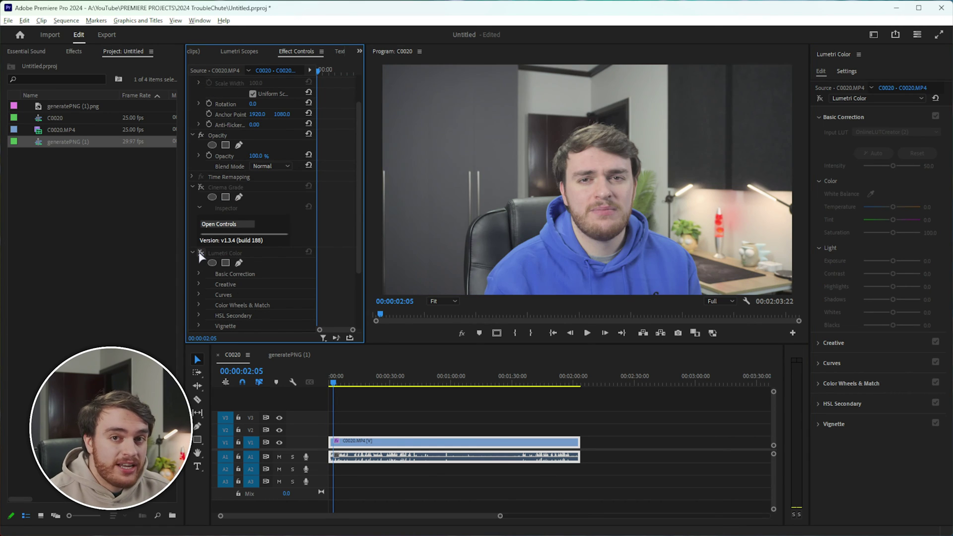
{"action": "left_click", "coordinate": [199, 187]}
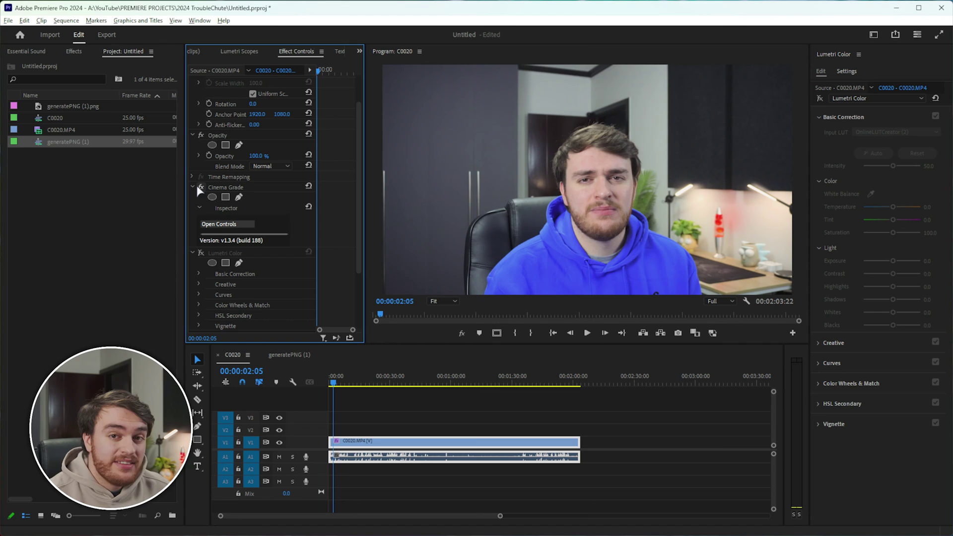
{"action": "left_click", "coordinate": [201, 226]}
{"action": "left_click", "coordinate": [201, 238]}
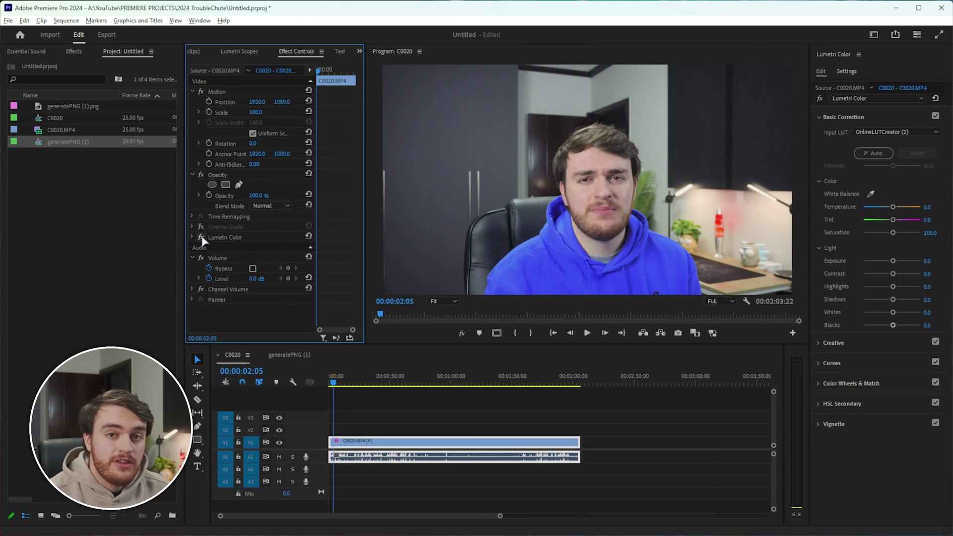
{"action": "left_click", "coordinate": [201, 238]}
{"action": "left_click", "coordinate": [201, 239]}
{"action": "left_click", "coordinate": [202, 238]}
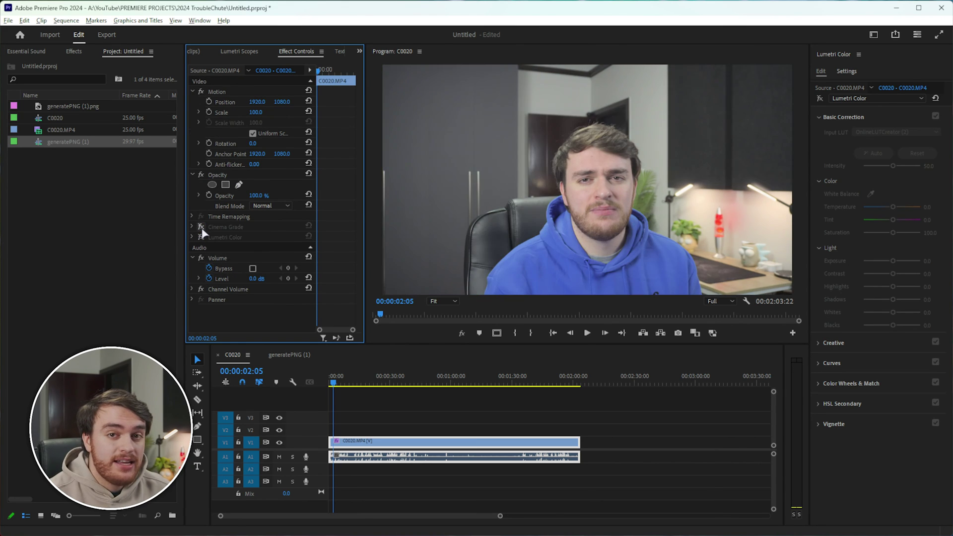
{"action": "left_click", "coordinate": [202, 238]}
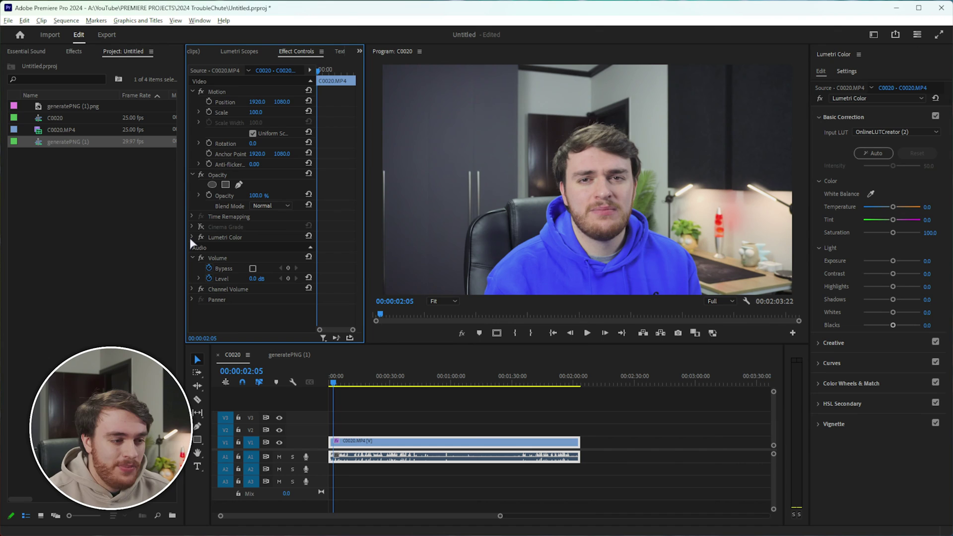
{"action": "left_click", "coordinate": [230, 238]}
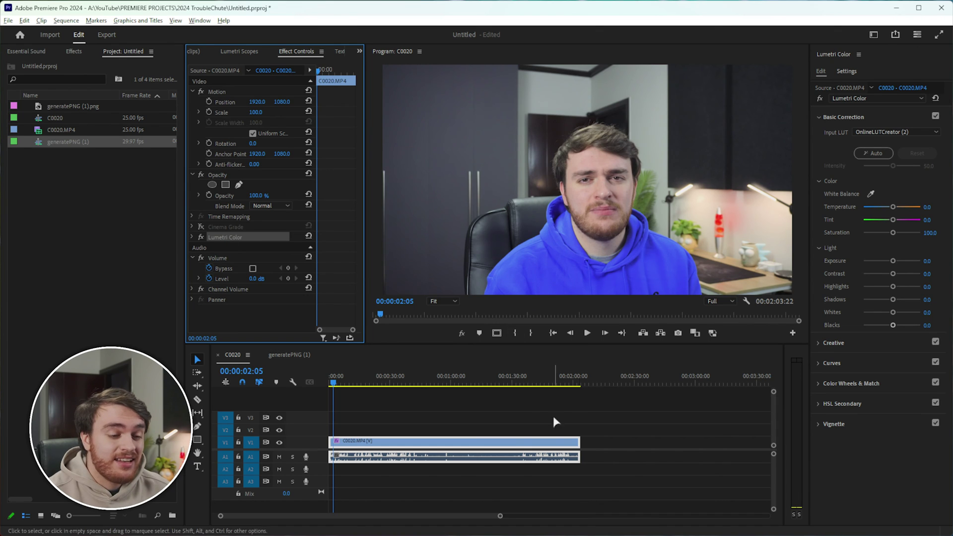
{"action": "left_click", "coordinate": [895, 36]}
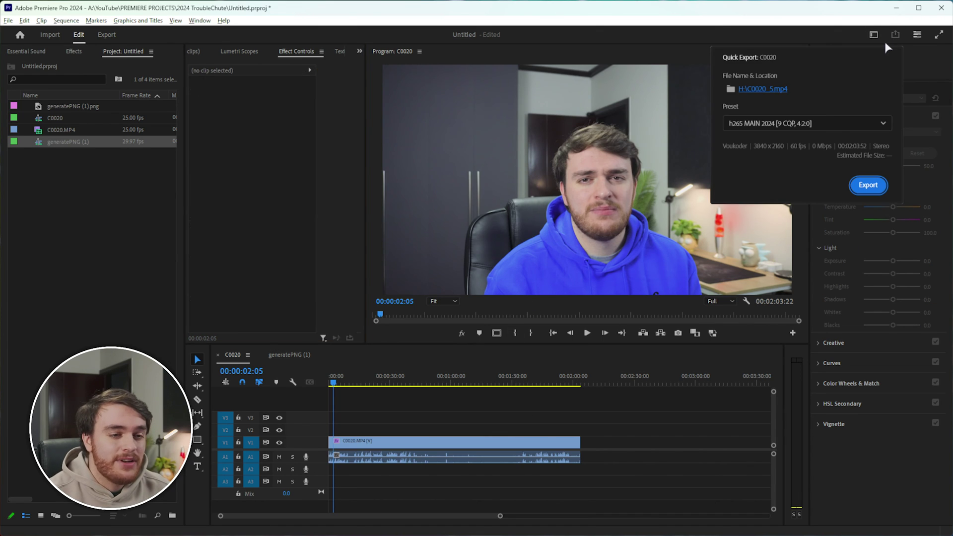
{"action": "left_click", "coordinate": [866, 191]}
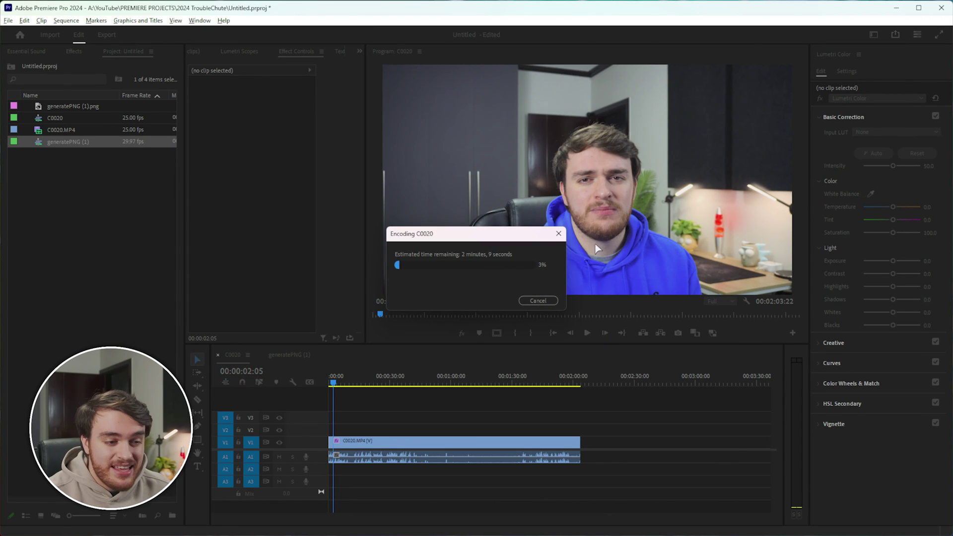
{"action": "left_click", "coordinate": [538, 301]}
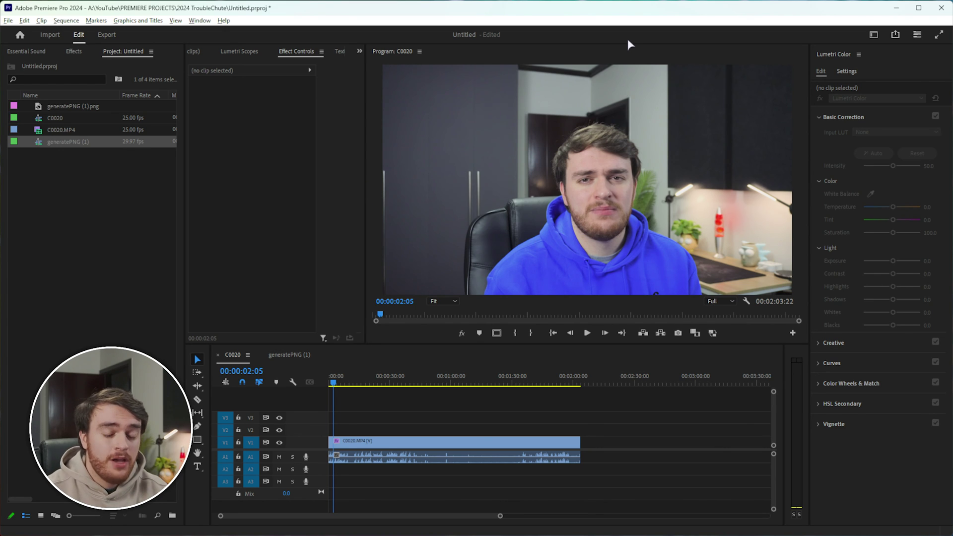
Launch OBS Studio despite the already-running warning.
{"action": "key", "text": "alt+Tab"}
{"action": "left_click", "coordinate": [497, 185]}
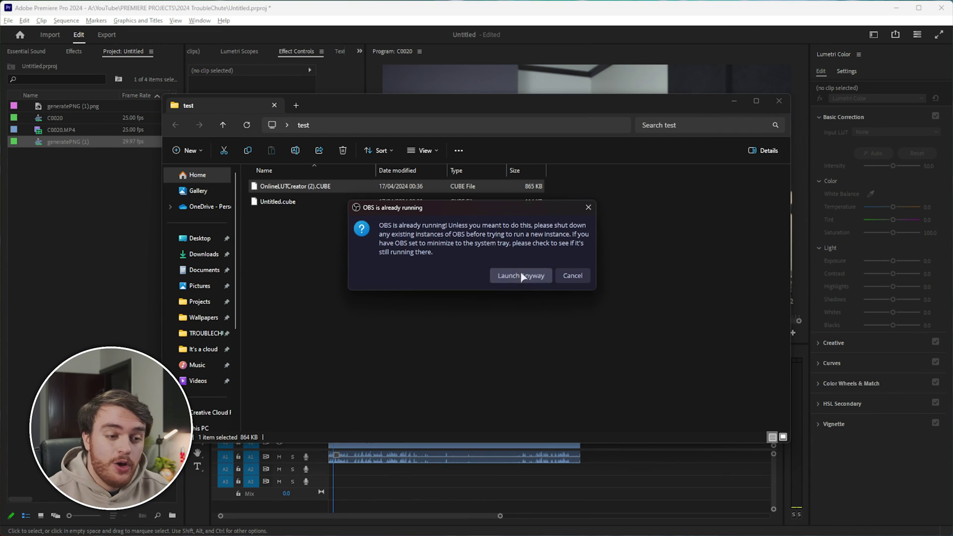
{"action": "left_click", "coordinate": [522, 276]}
Open the CAM source's Apply LUT filter and browse to its LUTs folder.
{"action": "left_click", "coordinate": [330, 262]}
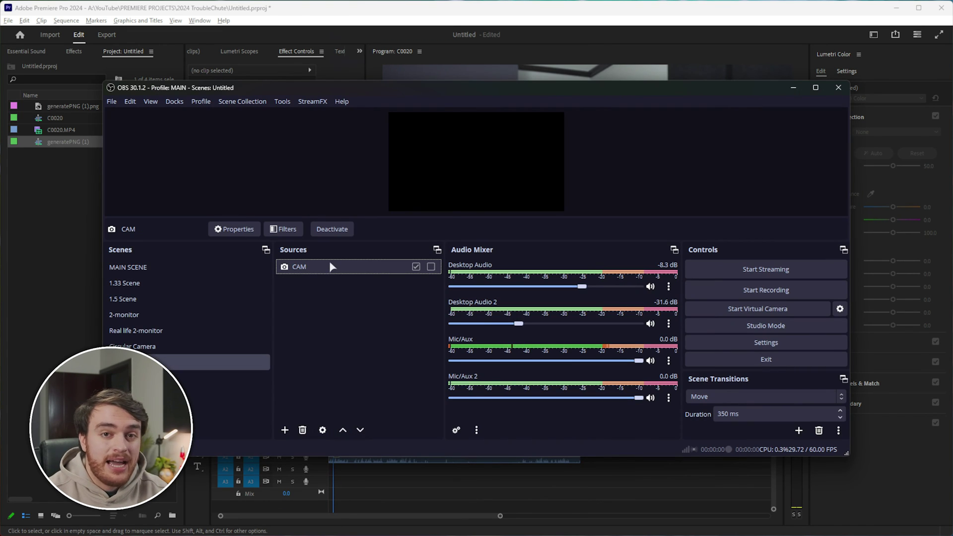
{"action": "right_click", "coordinate": [329, 261]}
{"action": "left_click", "coordinate": [372, 298]}
{"action": "left_click", "coordinate": [347, 297]}
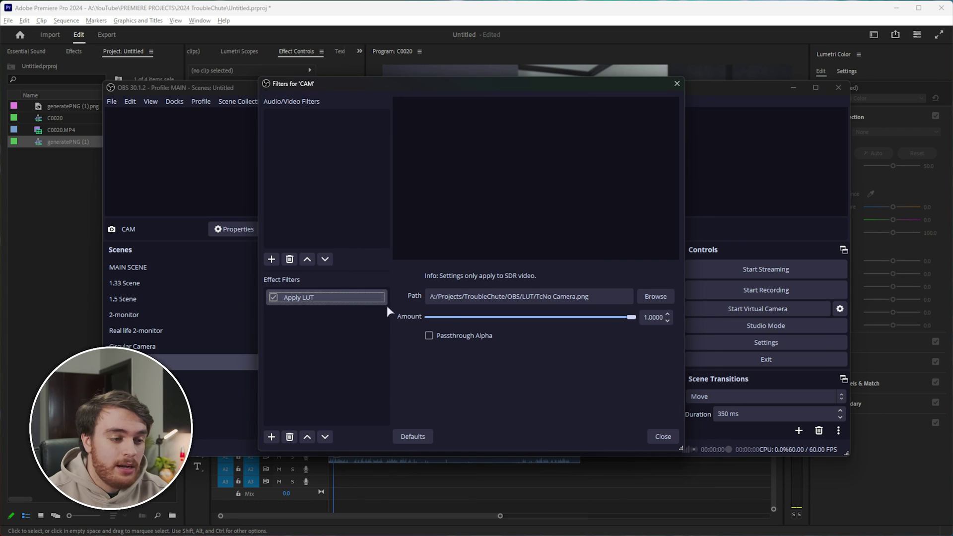
{"action": "left_click", "coordinate": [656, 297]}
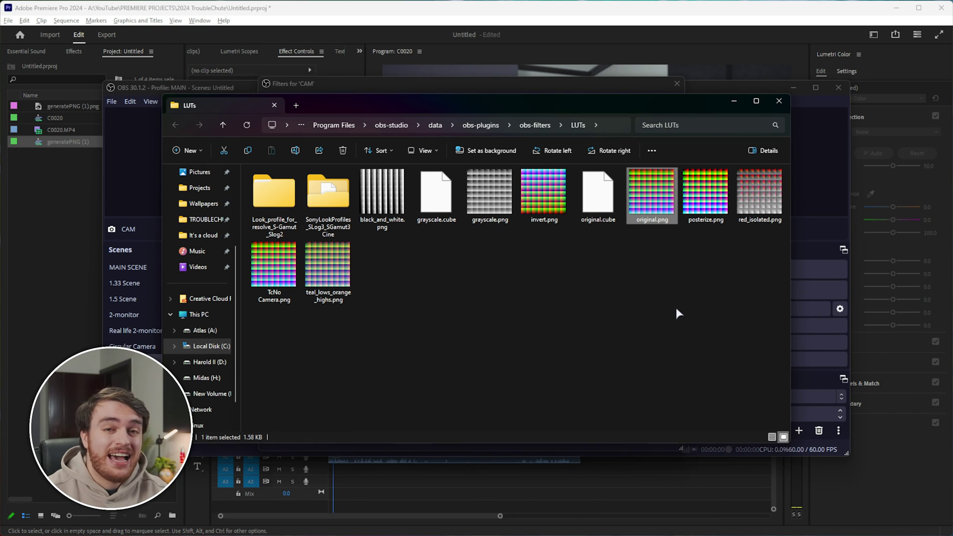
Copy original.png into the test folder, import it, and create a sequence from it.
{"action": "left_click", "coordinate": [733, 102]}
{"action": "key", "text": "alt+Tab"}
{"action": "key", "text": "ctrl+v"}
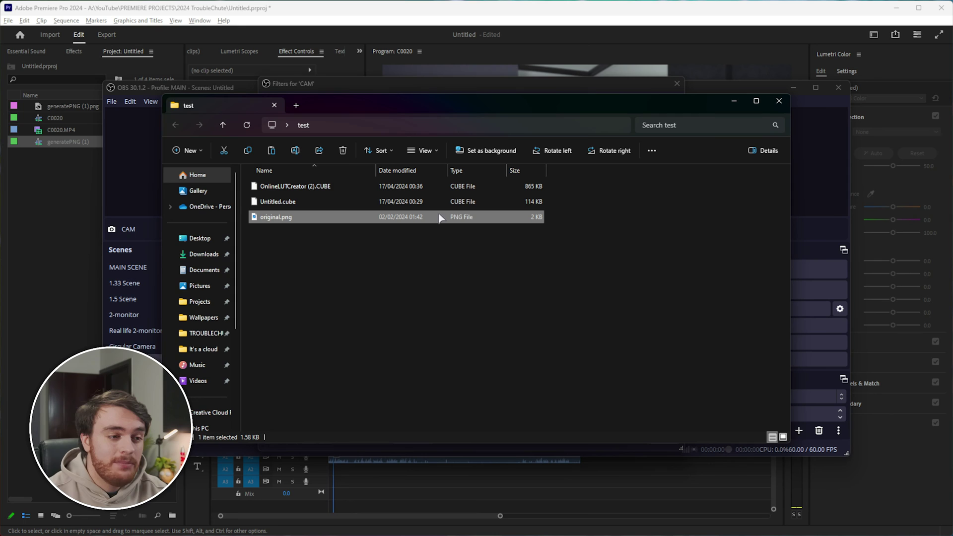
{"action": "left_click_drag", "start_coordinate": [441, 219], "coordinate": [52, 138]}
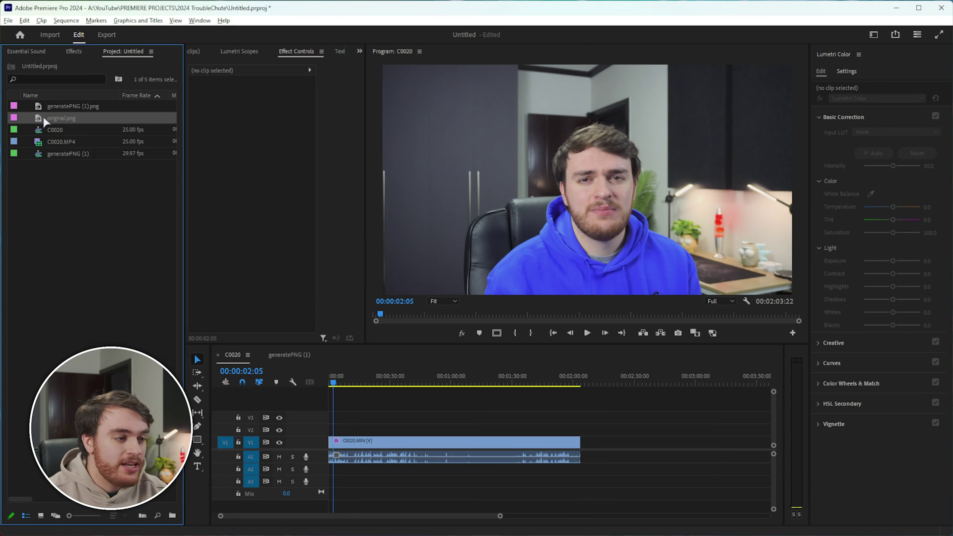
{"action": "right_click", "coordinate": [44, 119]}
{"action": "left_click", "coordinate": [149, 305]}
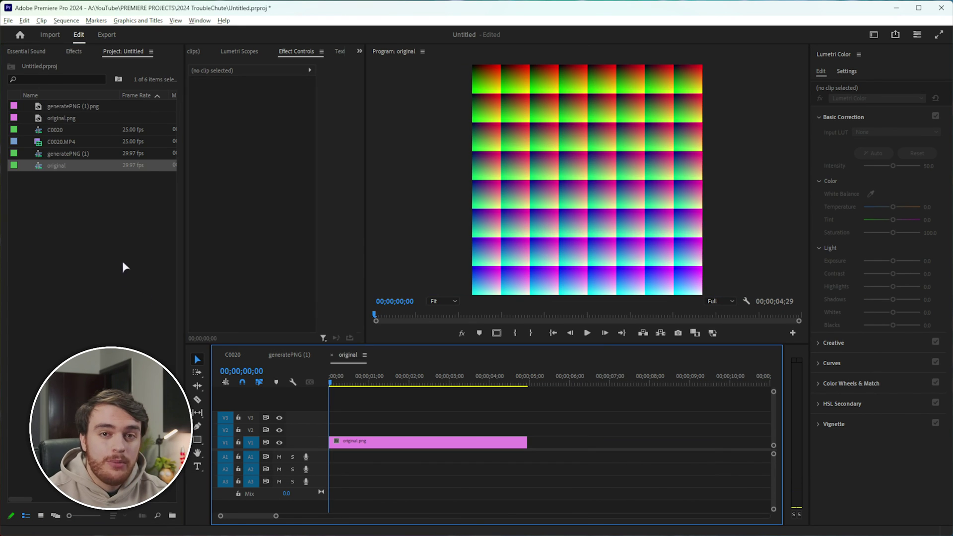
Copy the Cinema Grade effect from generatePNG (1) onto the original.png clip.
{"action": "double_click", "coordinate": [42, 155]}
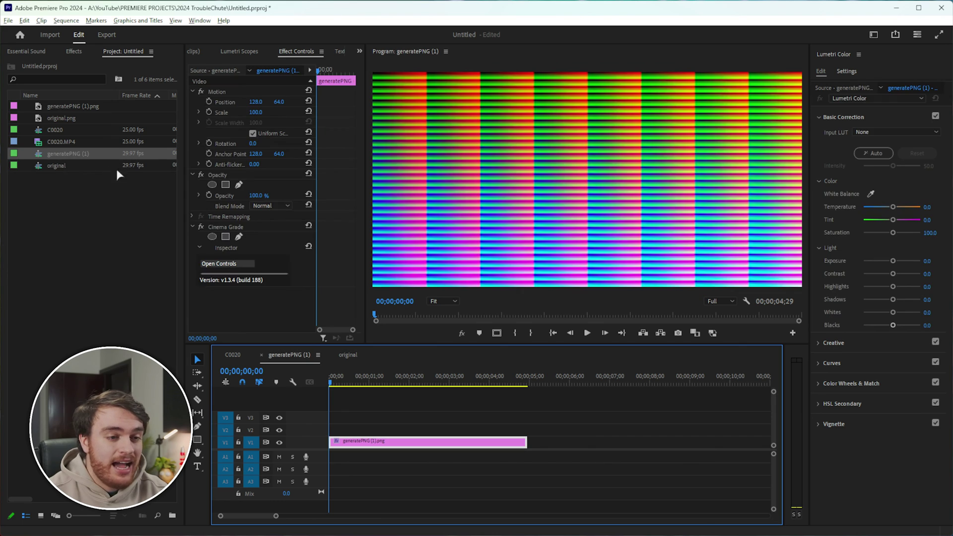
{"action": "left_click", "coordinate": [228, 229]}
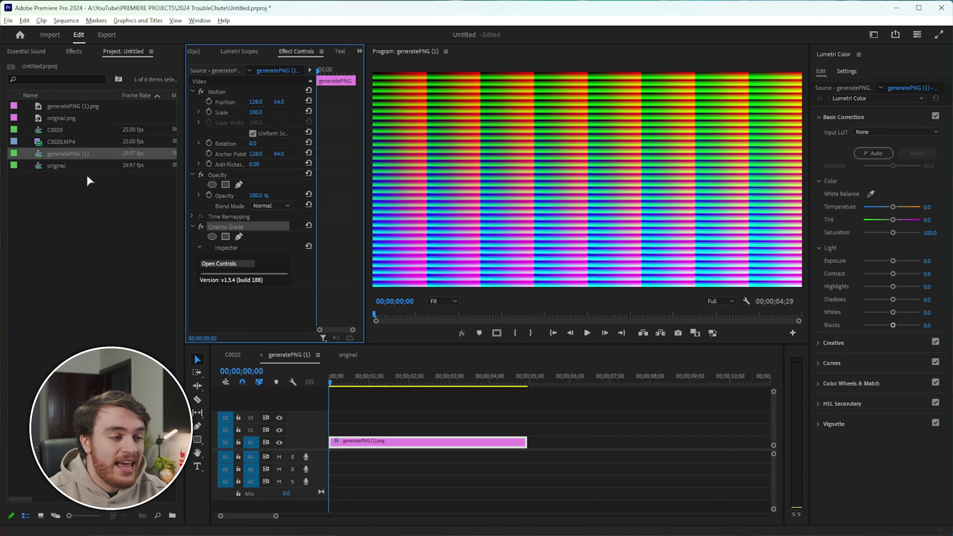
{"action": "double_click", "coordinate": [54, 166]}
{"action": "left_click", "coordinate": [406, 442]}
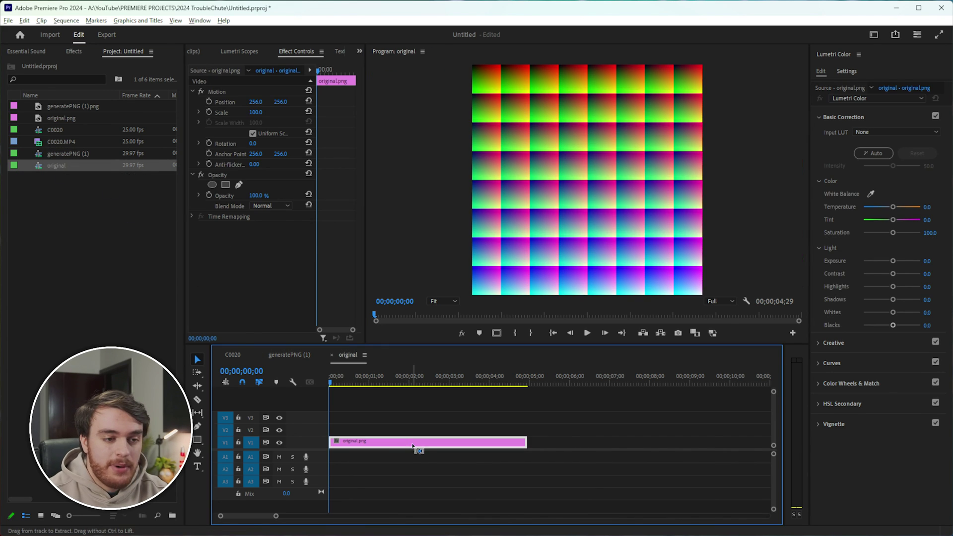
{"action": "left_click", "coordinate": [202, 227]}
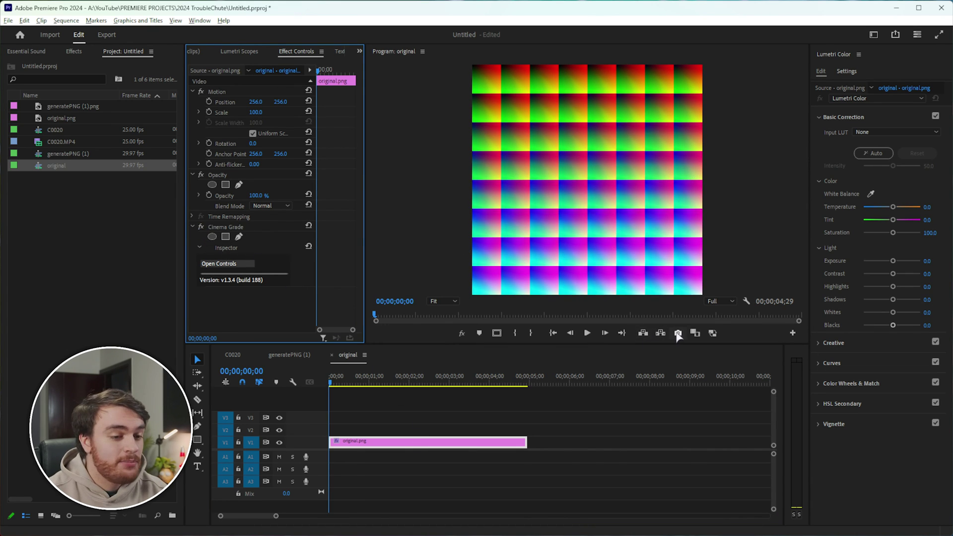
Export the graded frame as original.00_00_00_00.Still001.png and preview it.
{"action": "left_click", "coordinate": [678, 334]}
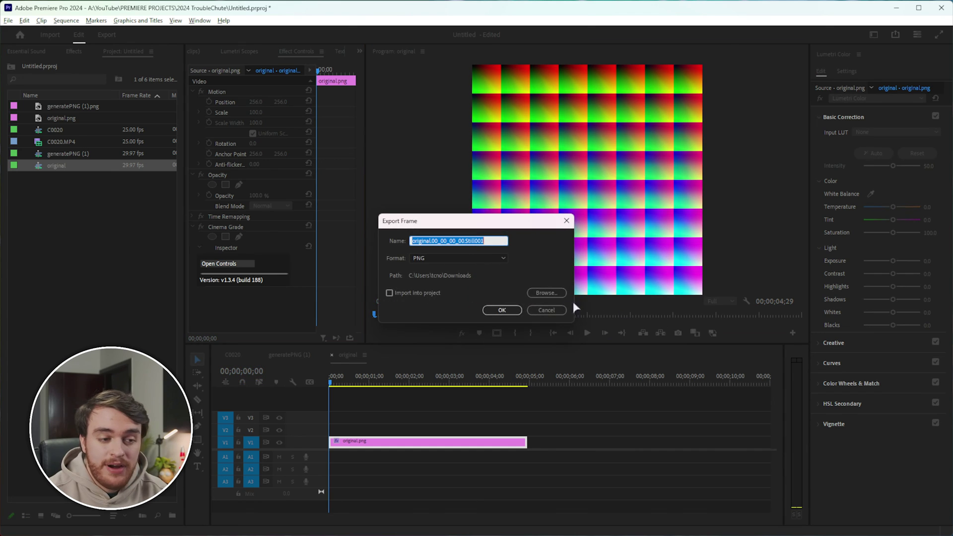
{"action": "left_click", "coordinate": [502, 310]}
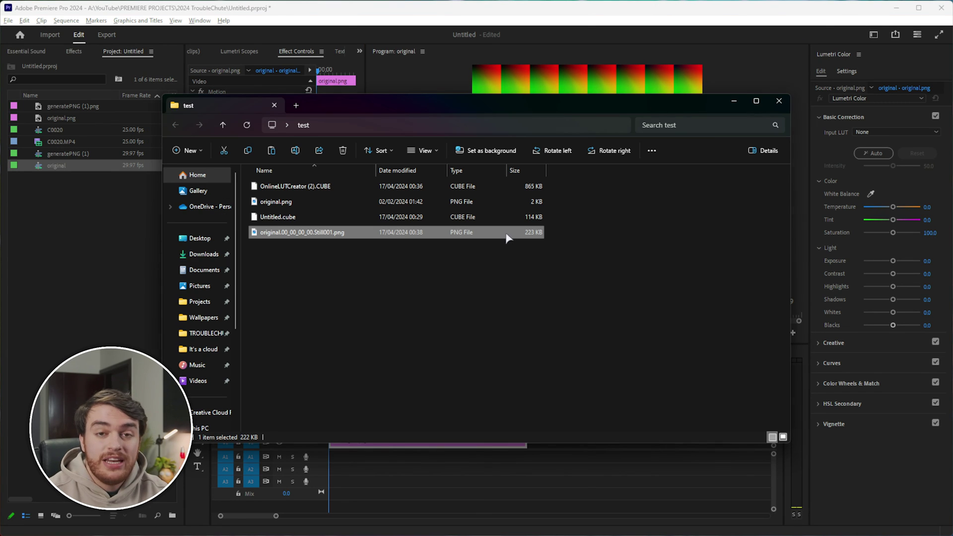
{"action": "double_click", "coordinate": [506, 233]}
{"action": "left_click", "coordinate": [796, 80]}
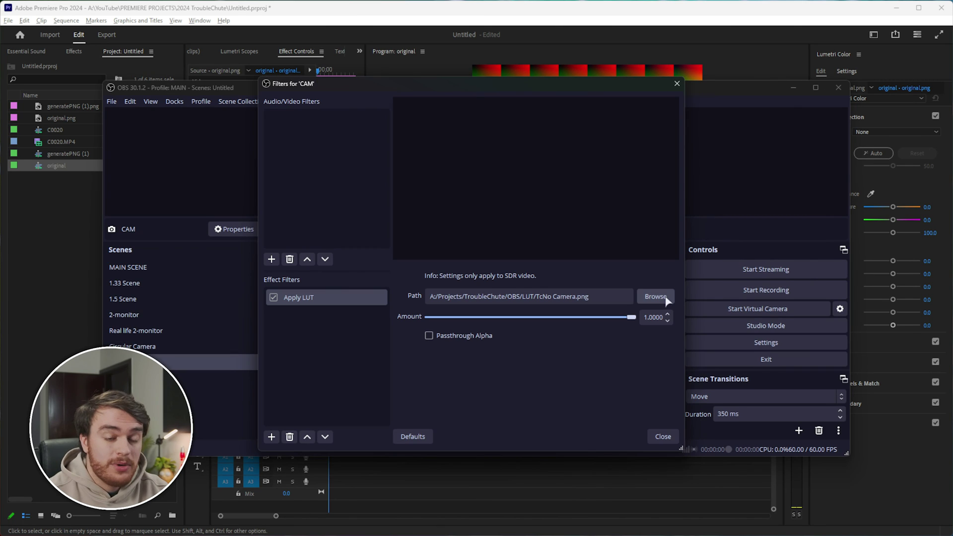
Load TcNo Camera.png into the CAM Apply LUT filter and return to OBS's main window.
{"action": "left_click", "coordinate": [656, 297]}
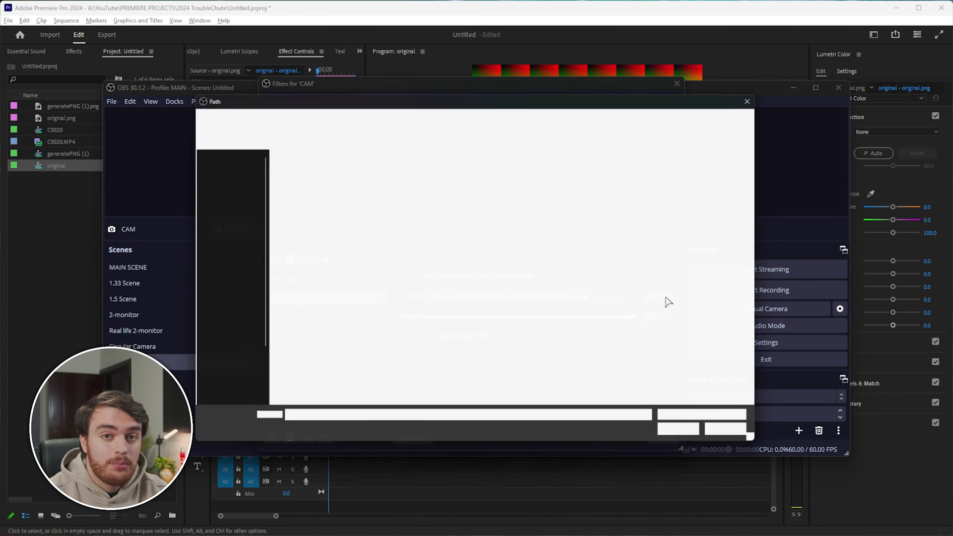
{"action": "left_click", "coordinate": [461, 174]}
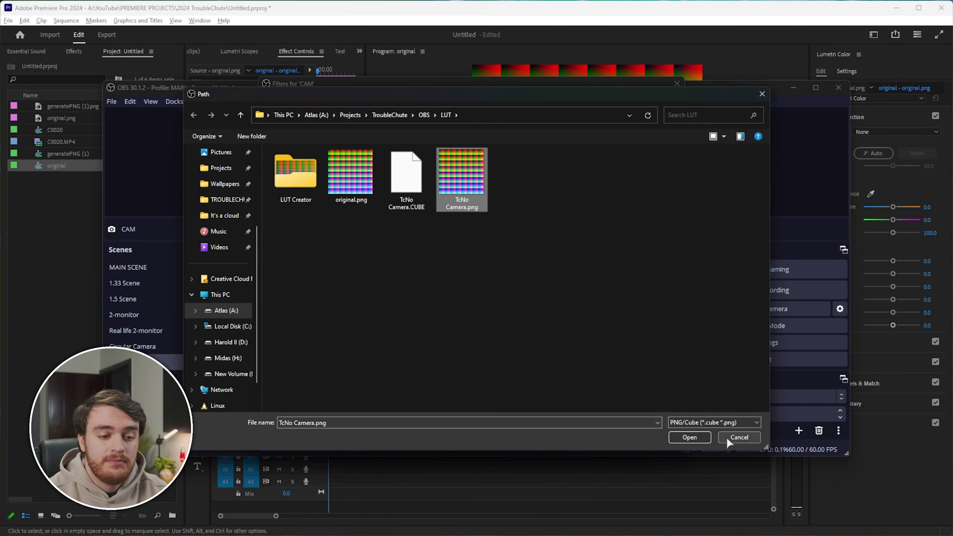
{"action": "left_click", "coordinate": [695, 437]}
{"action": "left_click", "coordinate": [676, 84]}
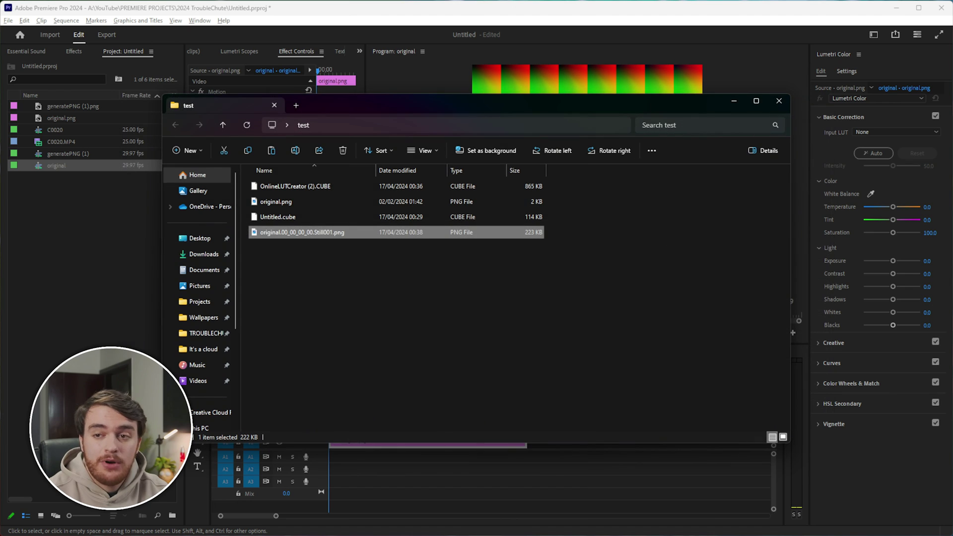
{"action": "key", "text": "alt+Tab"}
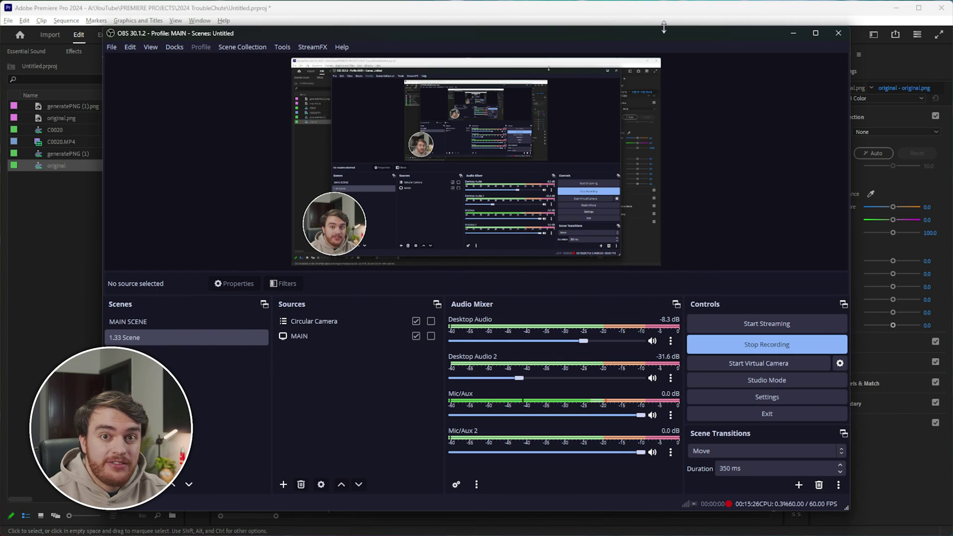